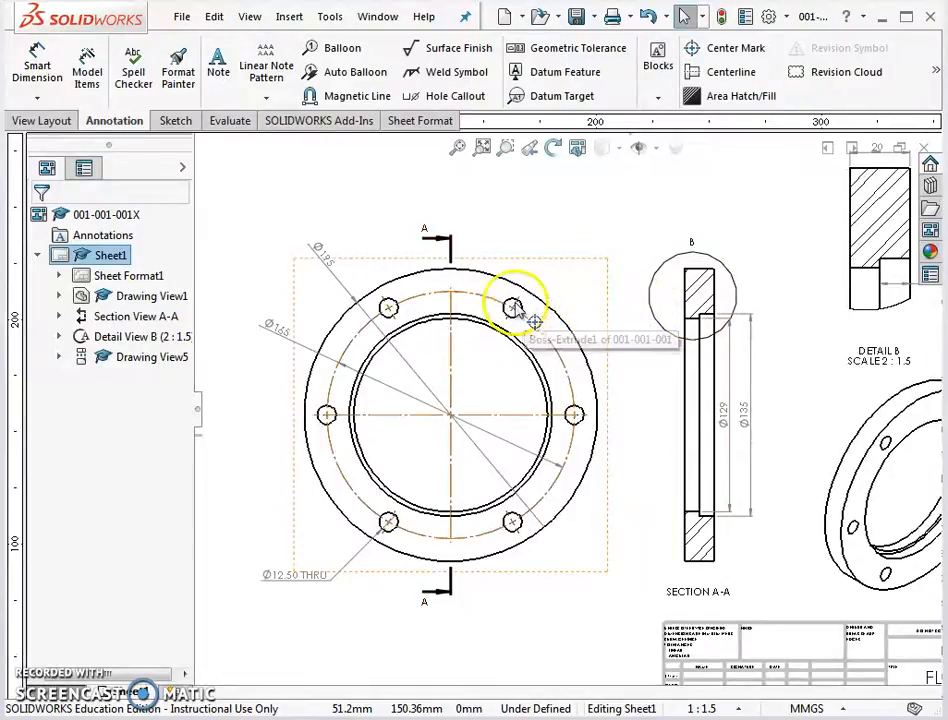
Create a new part document and start a sketch on the Top Plane
click(506, 17)
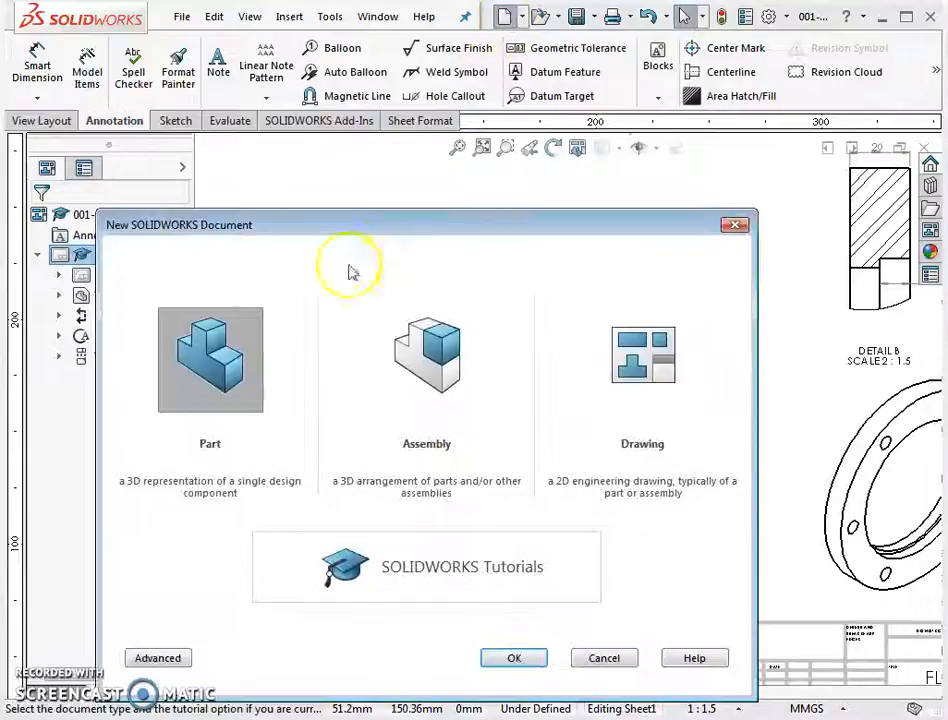
click(516, 657)
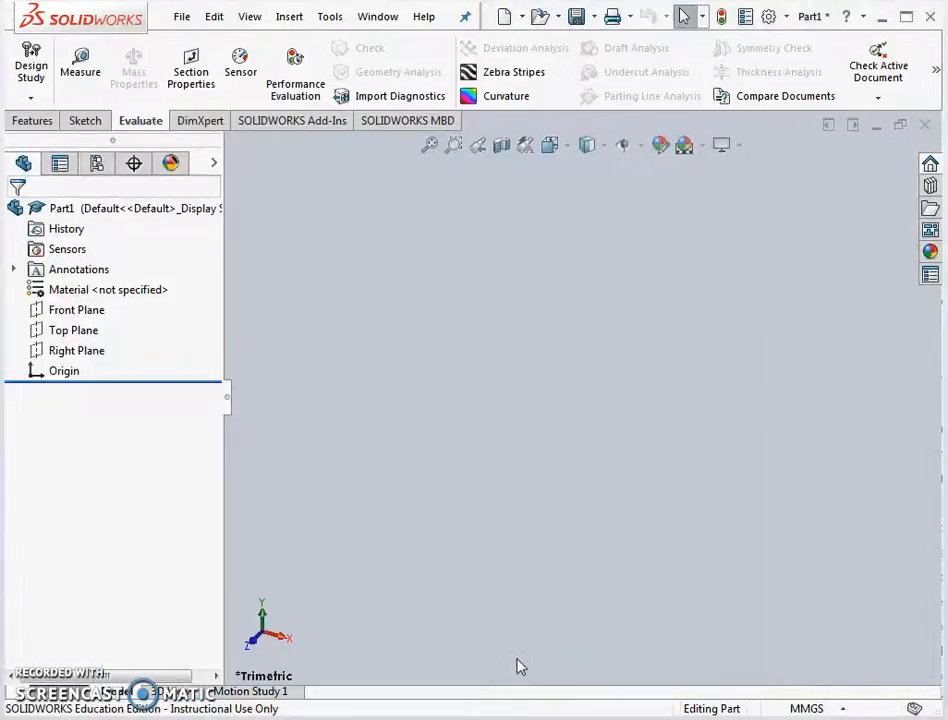
click(84, 121)
click(30, 66)
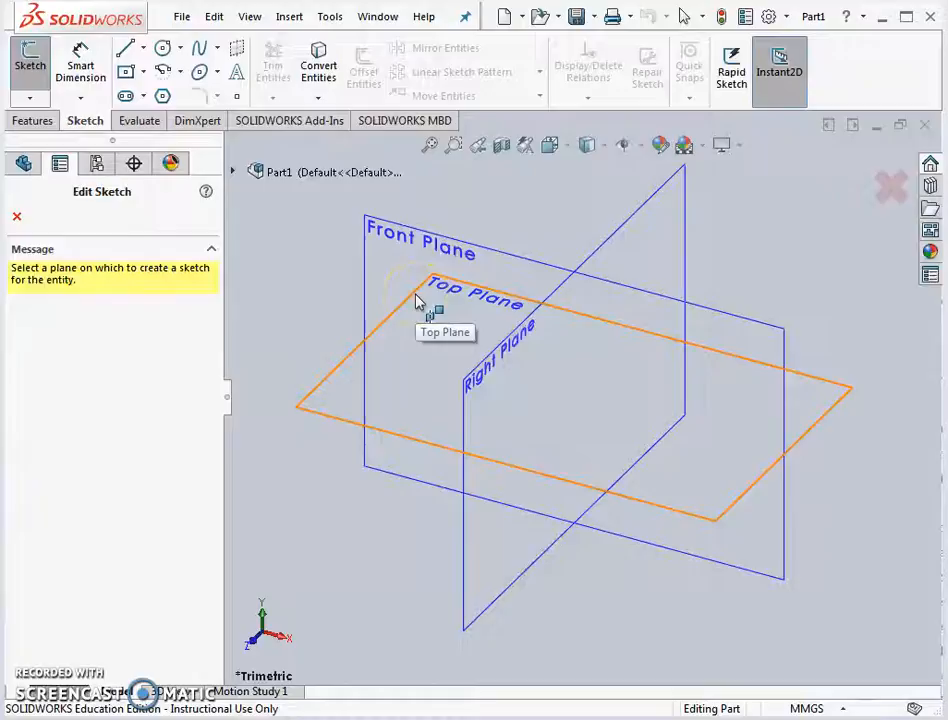
click(418, 302)
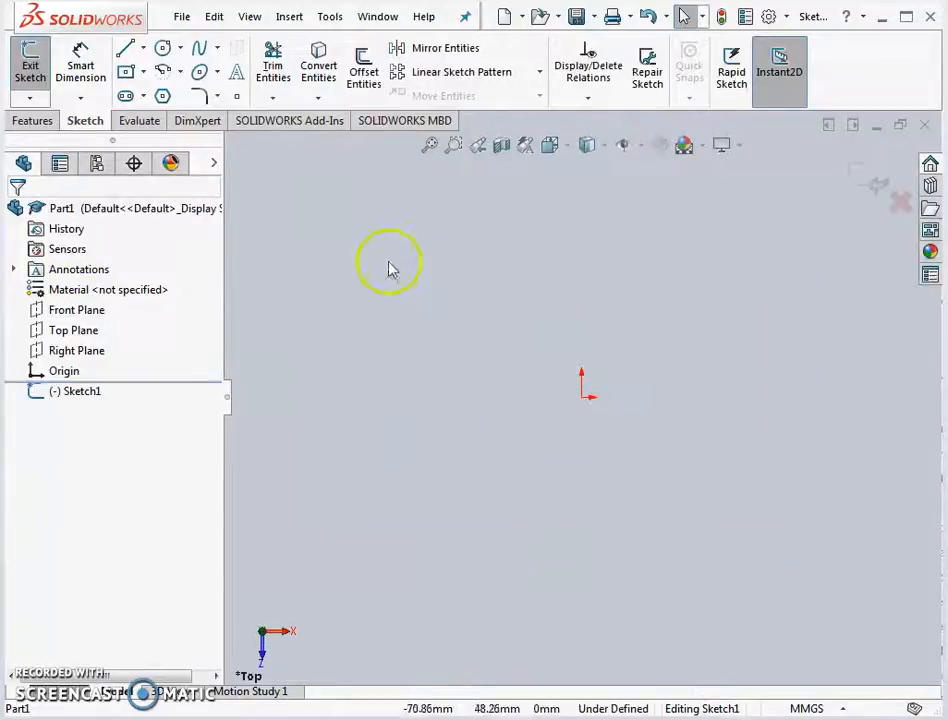
Sketch two concentric circles centred on the origin, with radii of about 79 mm and 53 mm
click(162, 49)
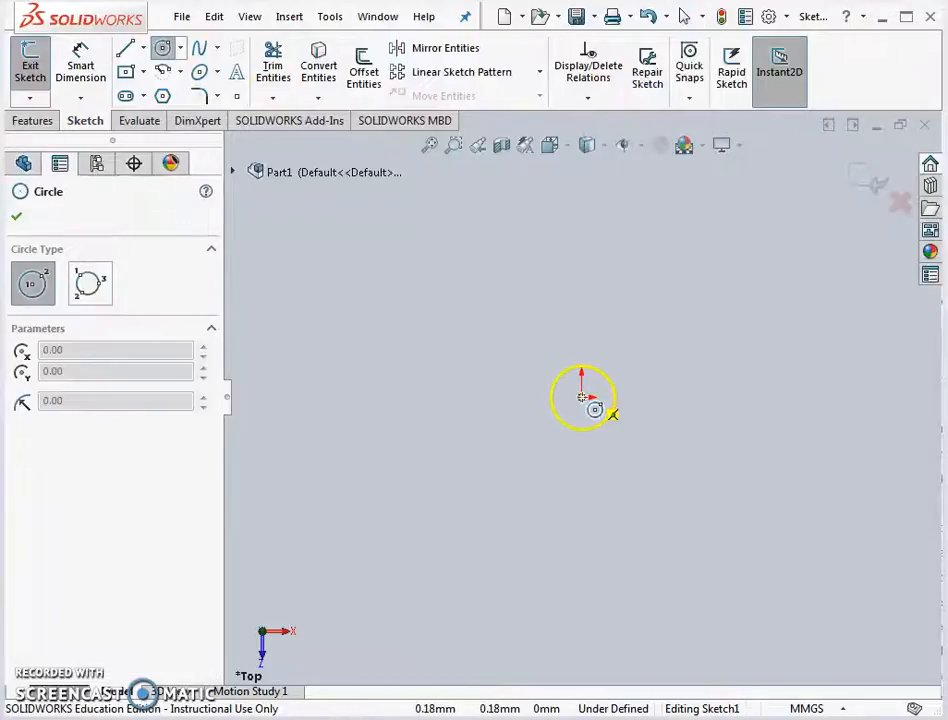
click(581, 397)
click(400, 312)
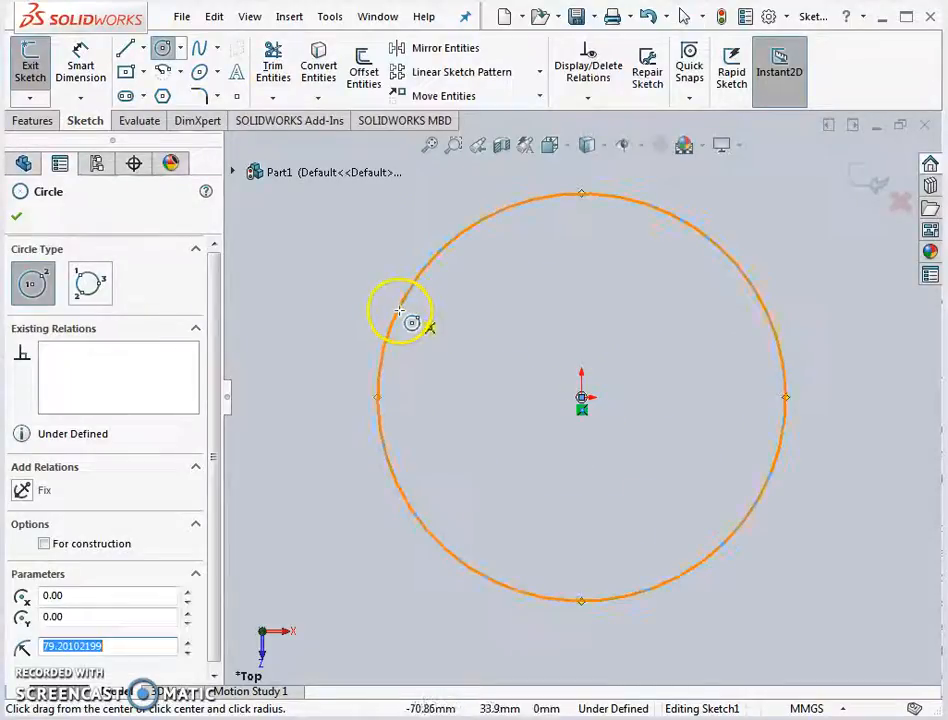
scroll(566, 367, up, 2)
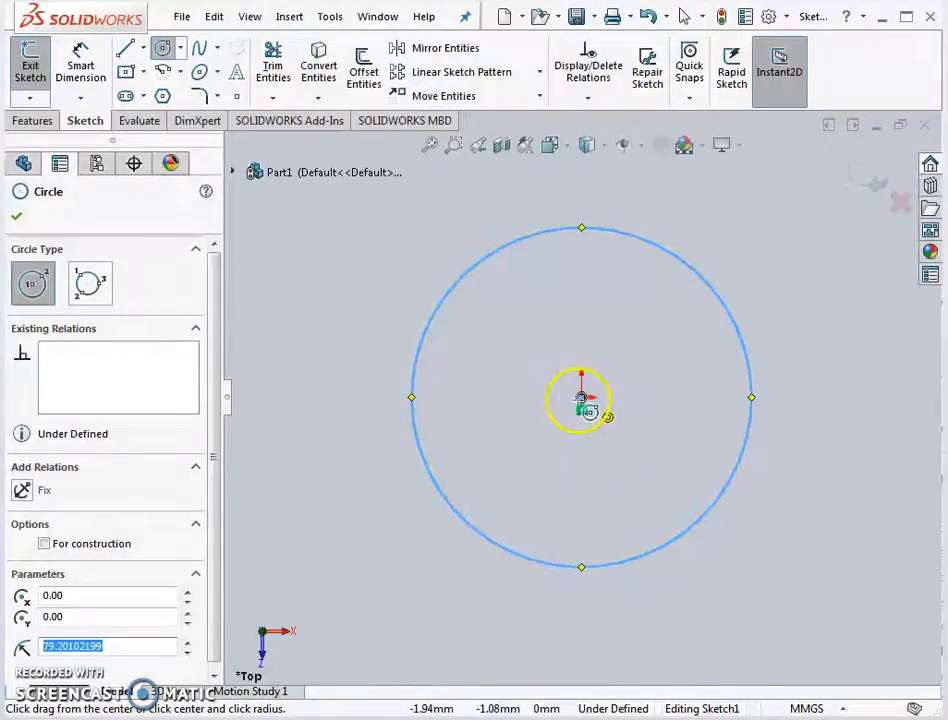
click(581, 397)
click(491, 329)
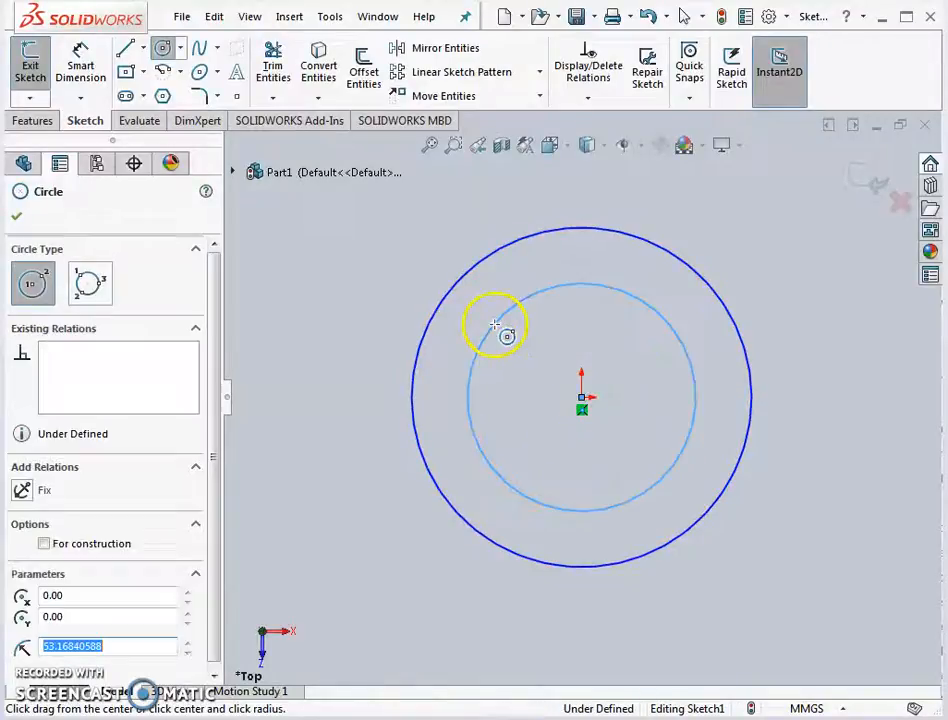
Dimension the outer circle's diameter as 195 mm
click(88, 65)
click(432, 328)
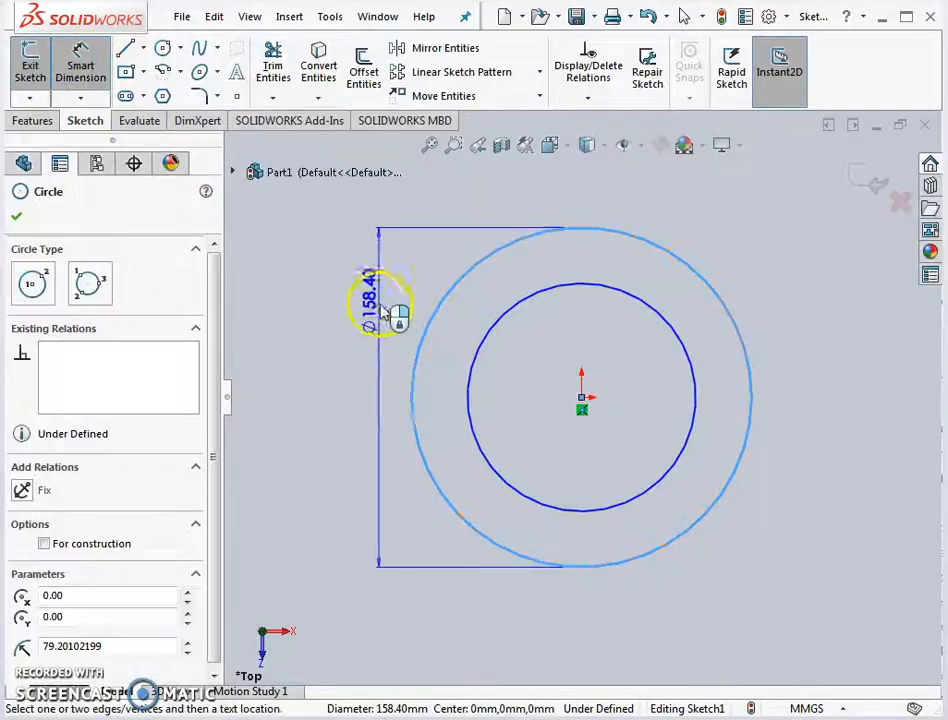
click(366, 305)
text(195)
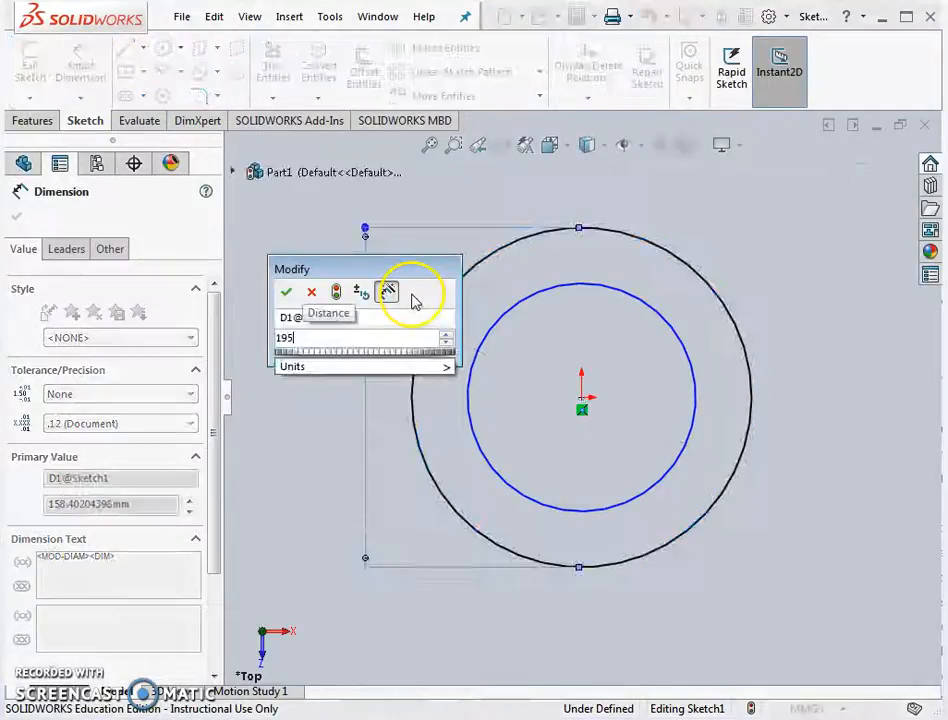
key(Return)
Dimension the inner circle's diameter as 125 mm and exit the sketch
click(505, 323)
click(540, 383)
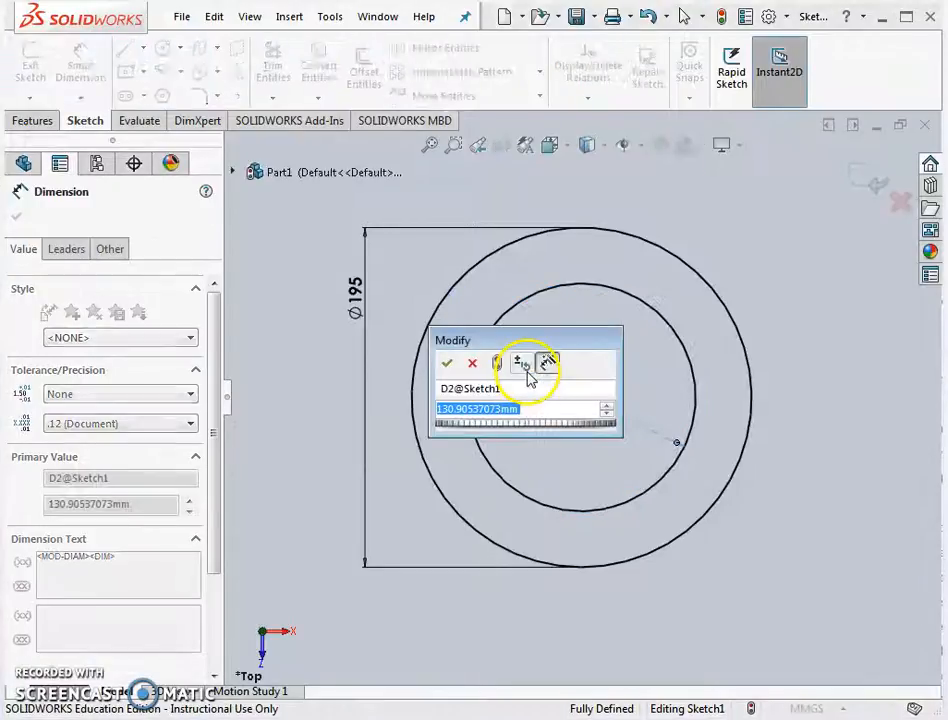
text(1)
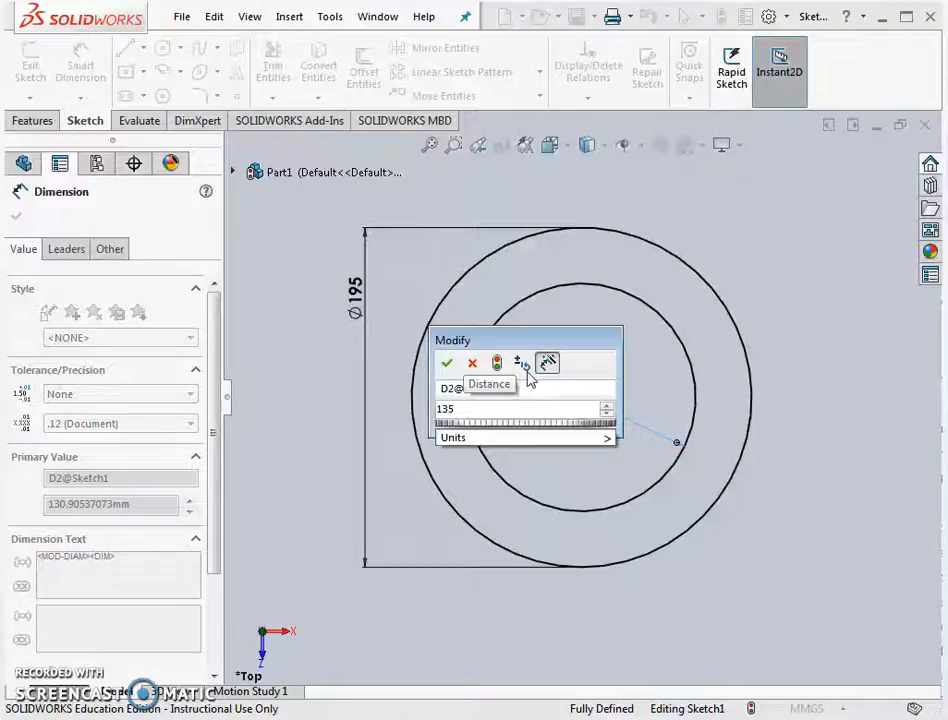
text(25)
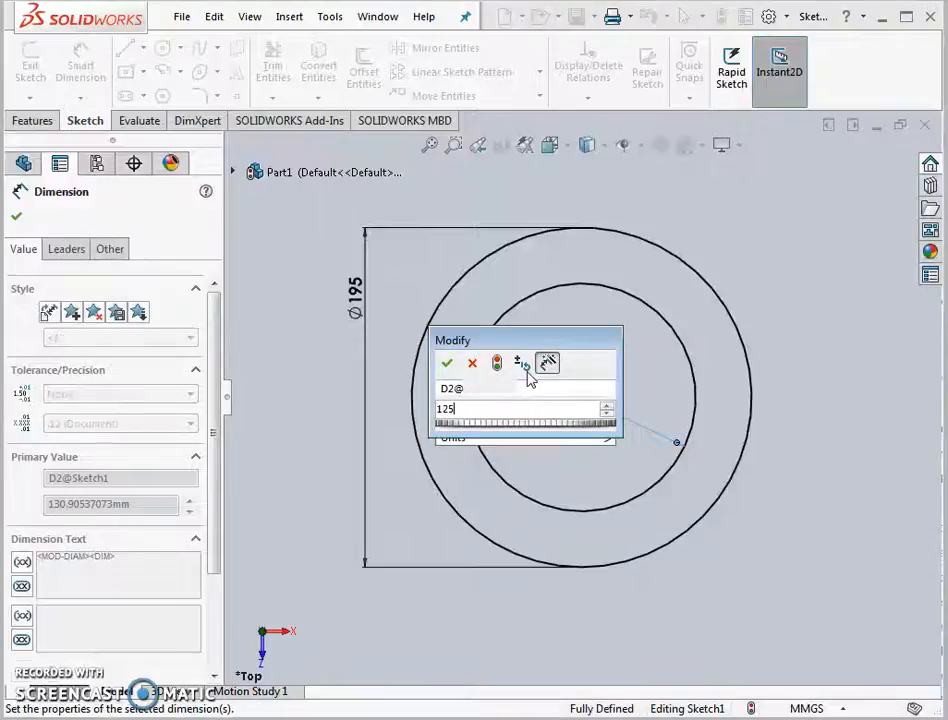
key(Return)
click(787, 270)
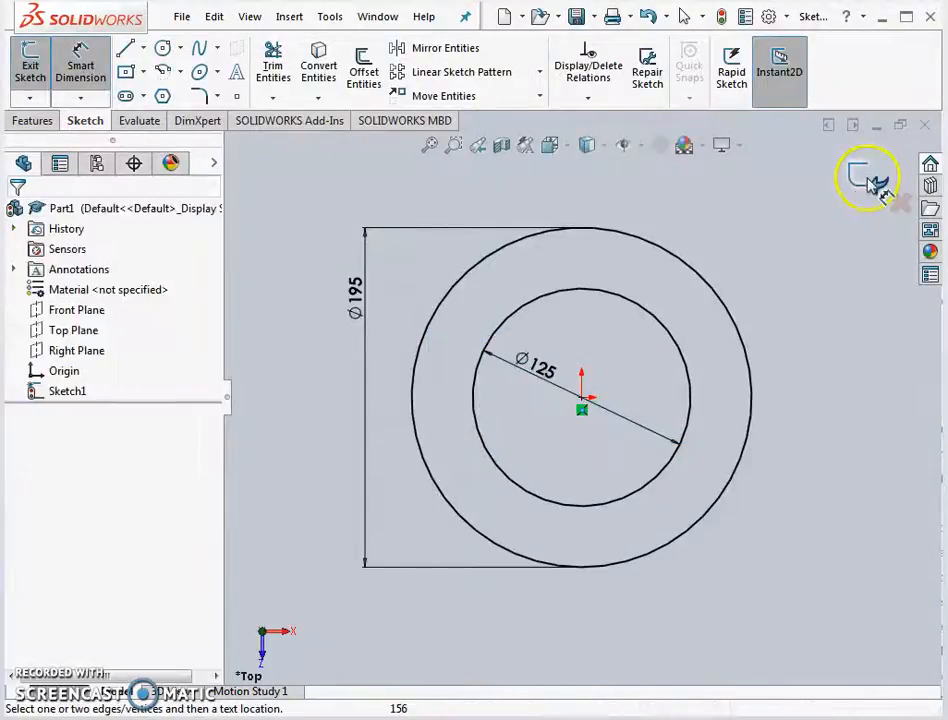
click(860, 182)
Extrude the two-circle sketch as a blind boss 10 mm thick
middle_drag(702, 486, 697, 384)
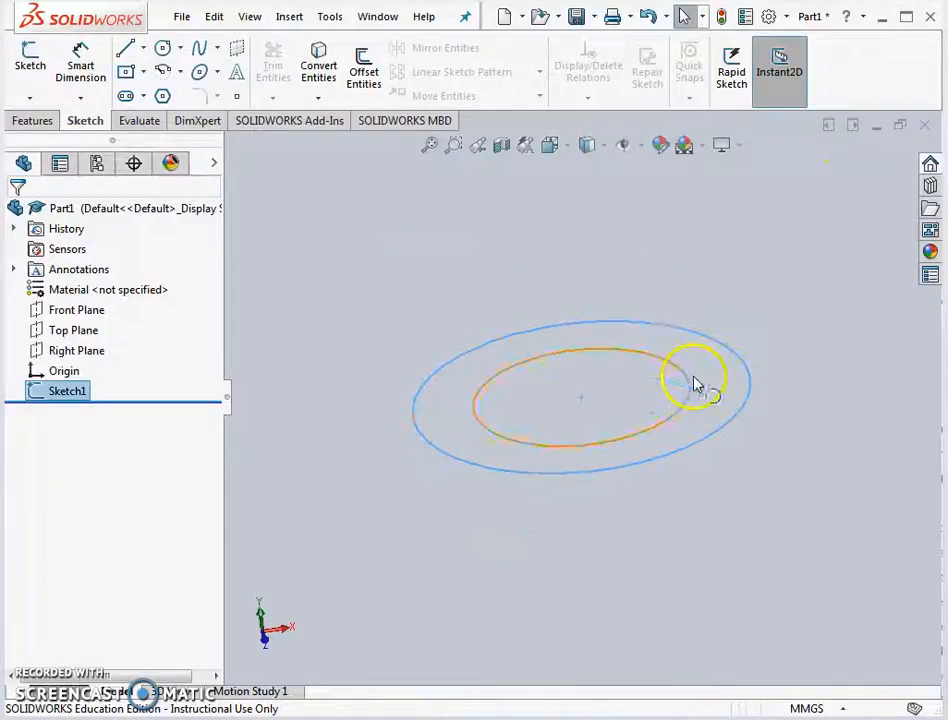
click(54, 398)
click(433, 280)
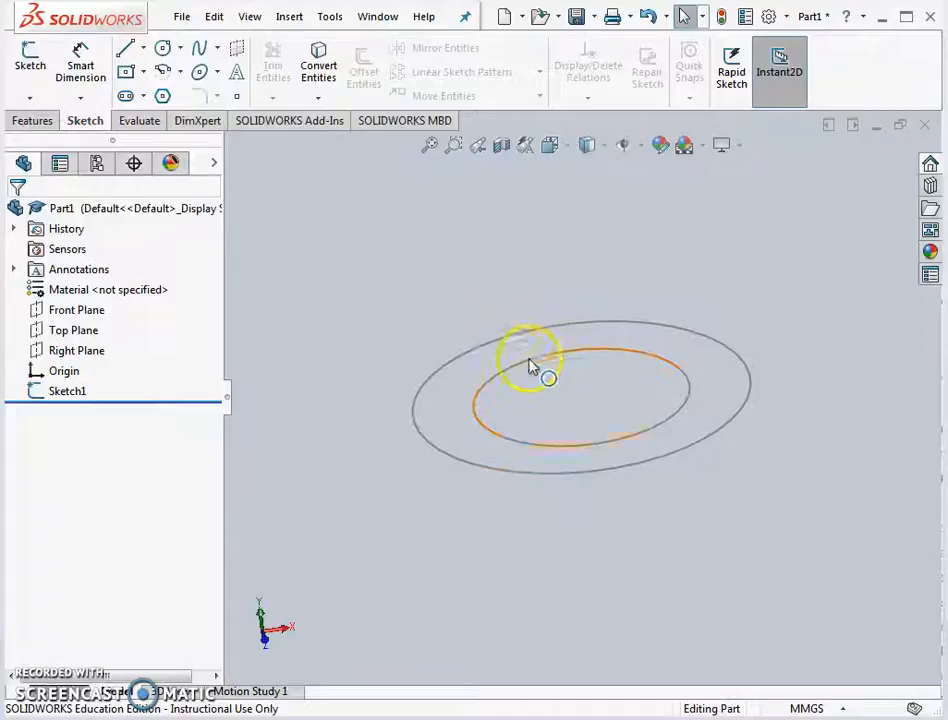
click(31, 121)
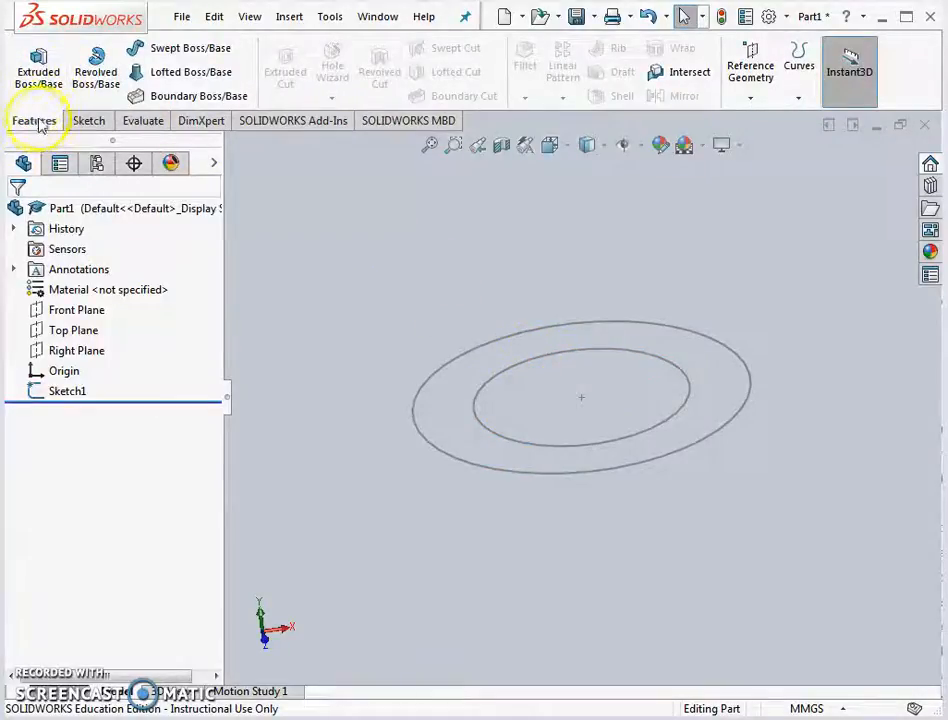
click(38, 80)
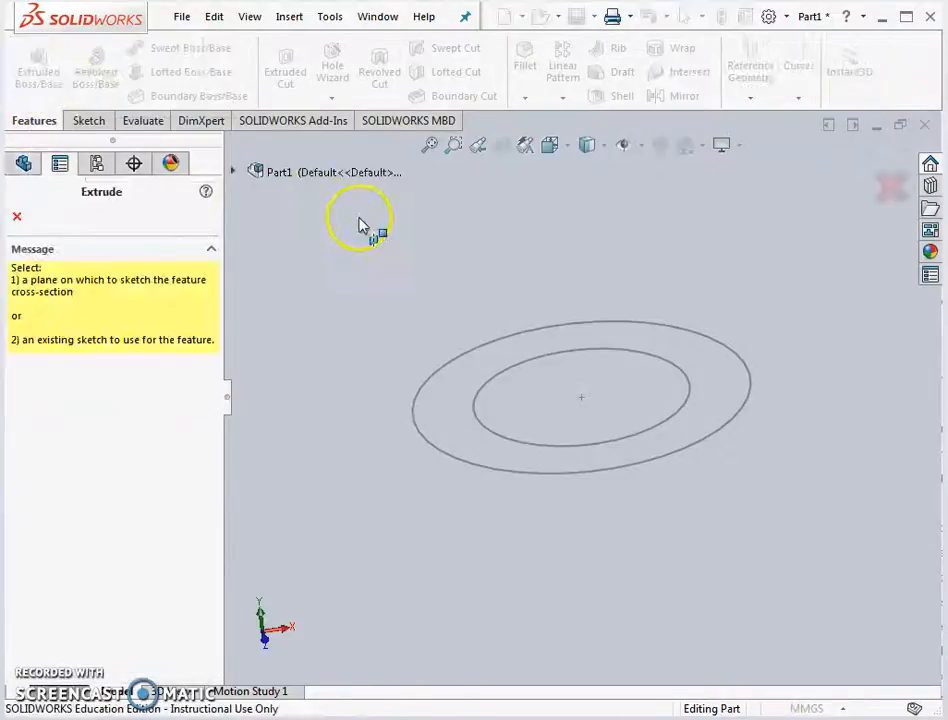
click(234, 173)
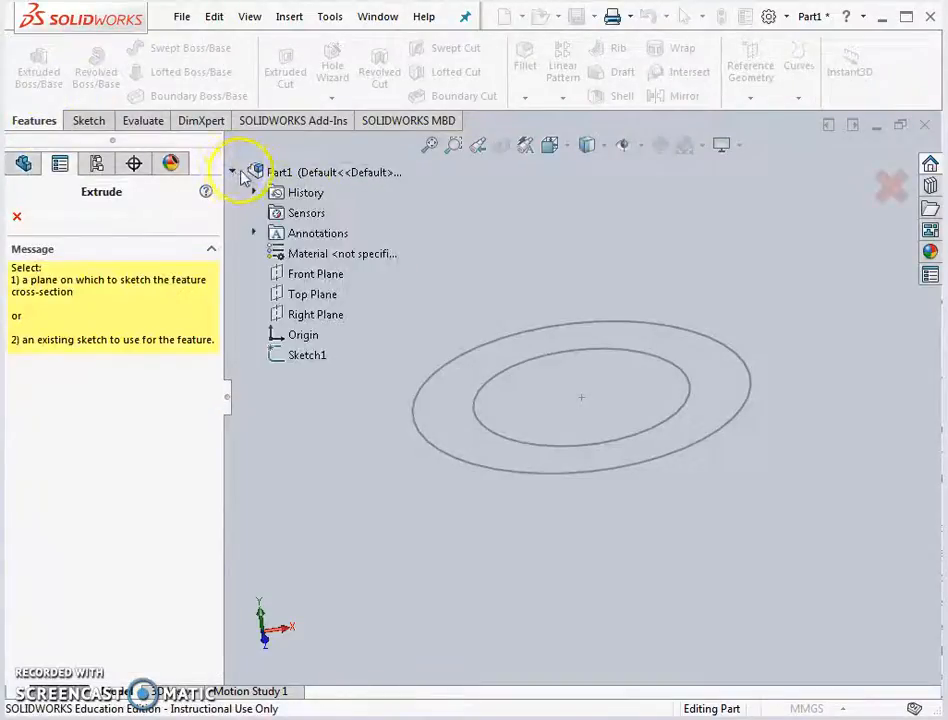
click(306, 357)
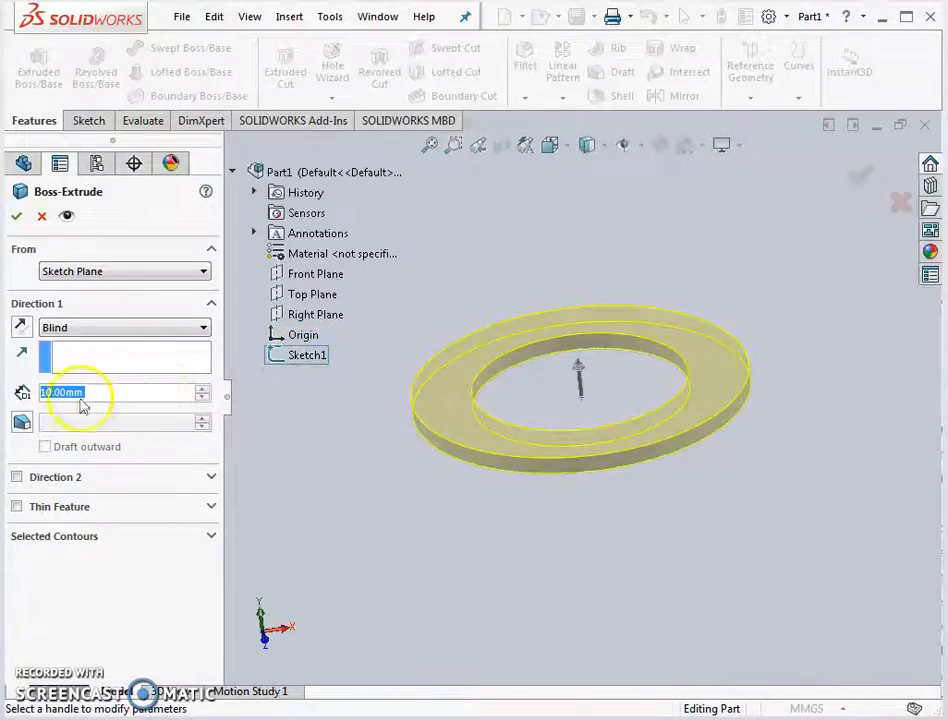
click(17, 215)
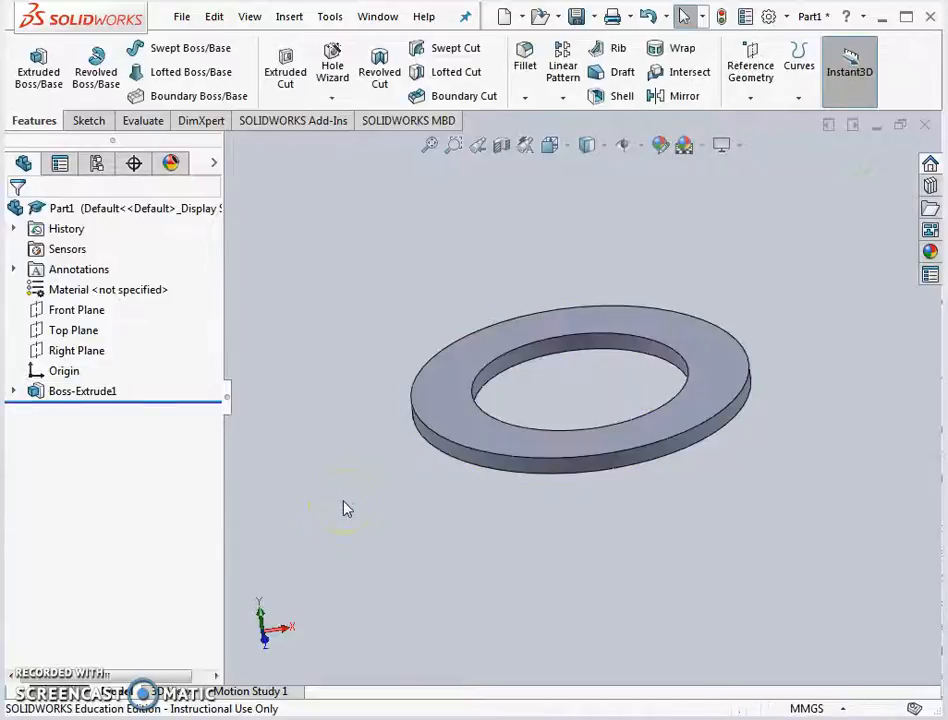
Switch to the 001-001-001X drawing, examine the dimensions of section A-A and detail B, and return to the part
middle_drag(536, 316, 618, 351)
scroll(772, 299, down, 1)
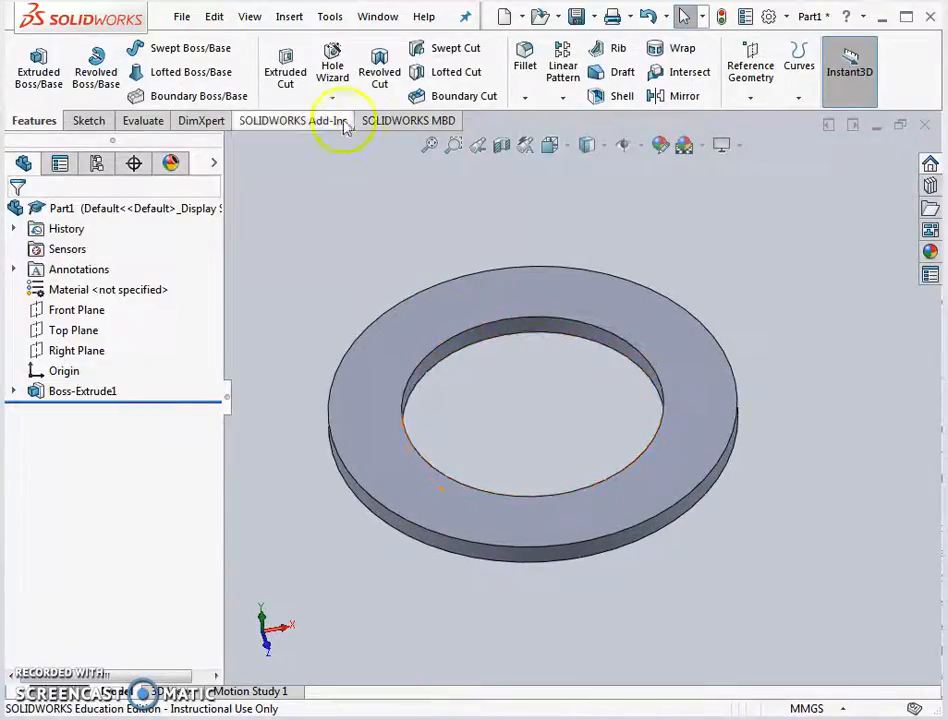
click(378, 16)
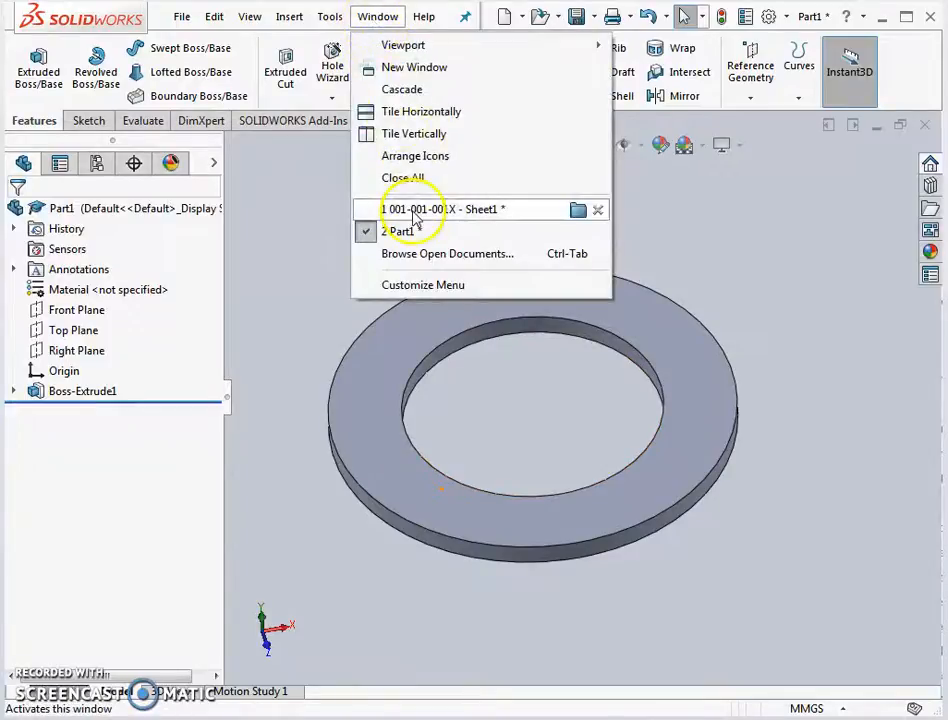
click(402, 152)
scroll(741, 391, down, 3)
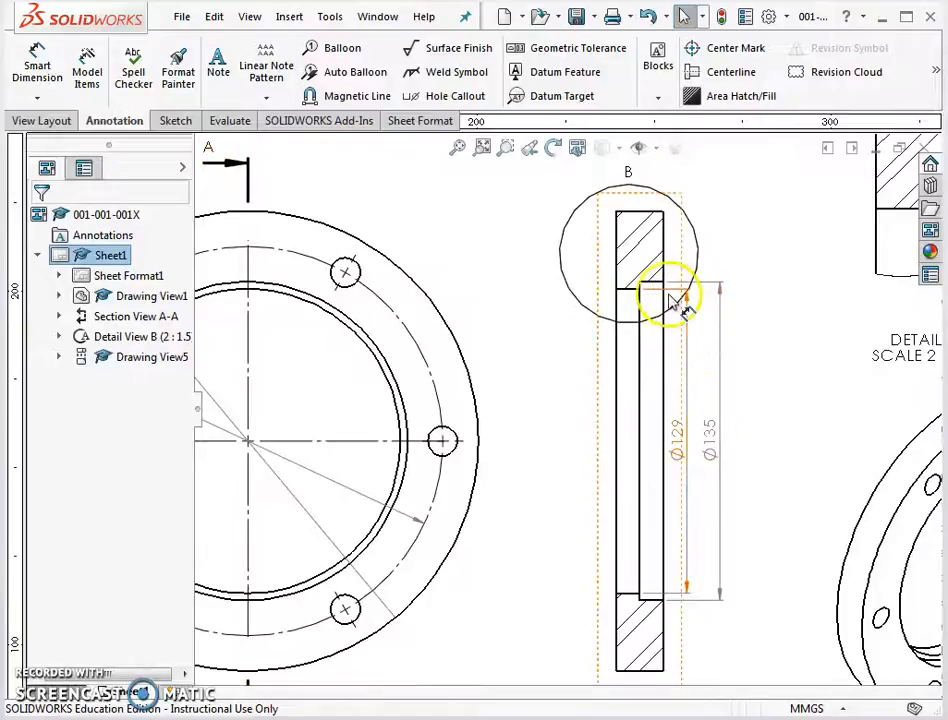
scroll(673, 309, up, 3)
scroll(830, 310, down, 2)
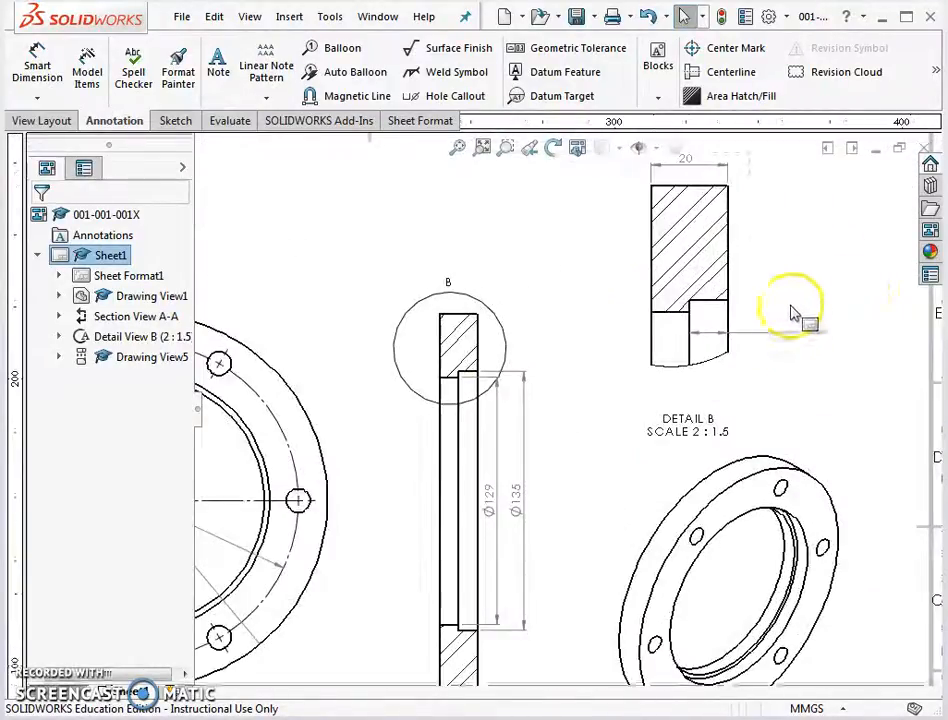
click(379, 17)
click(441, 211)
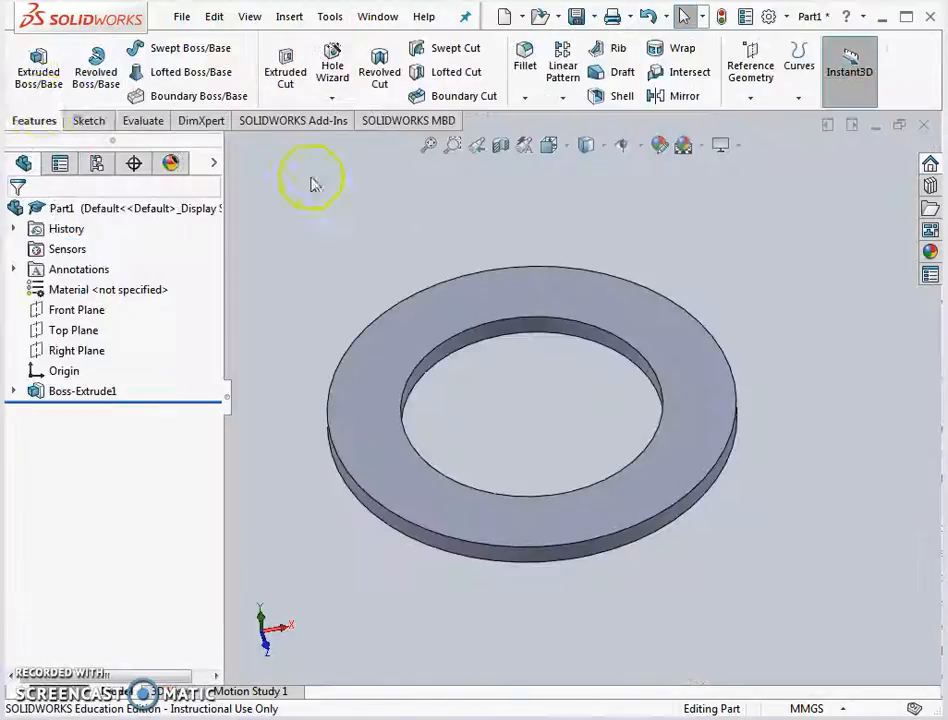
Start a new sketch on the ring's top face and orient the view normal to it
click(89, 121)
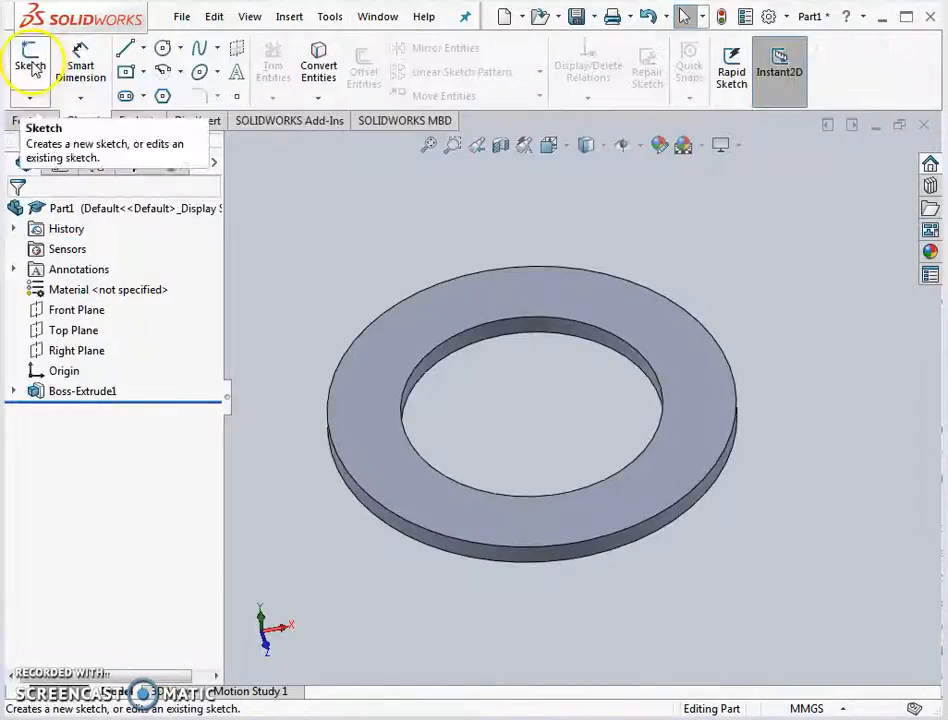
click(30, 60)
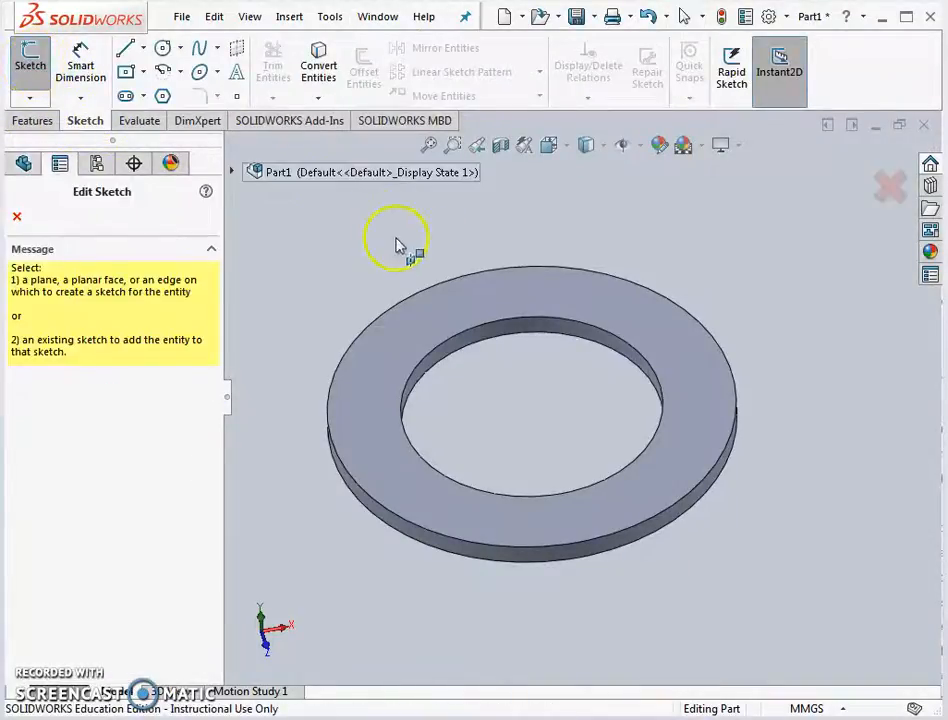
click(453, 313)
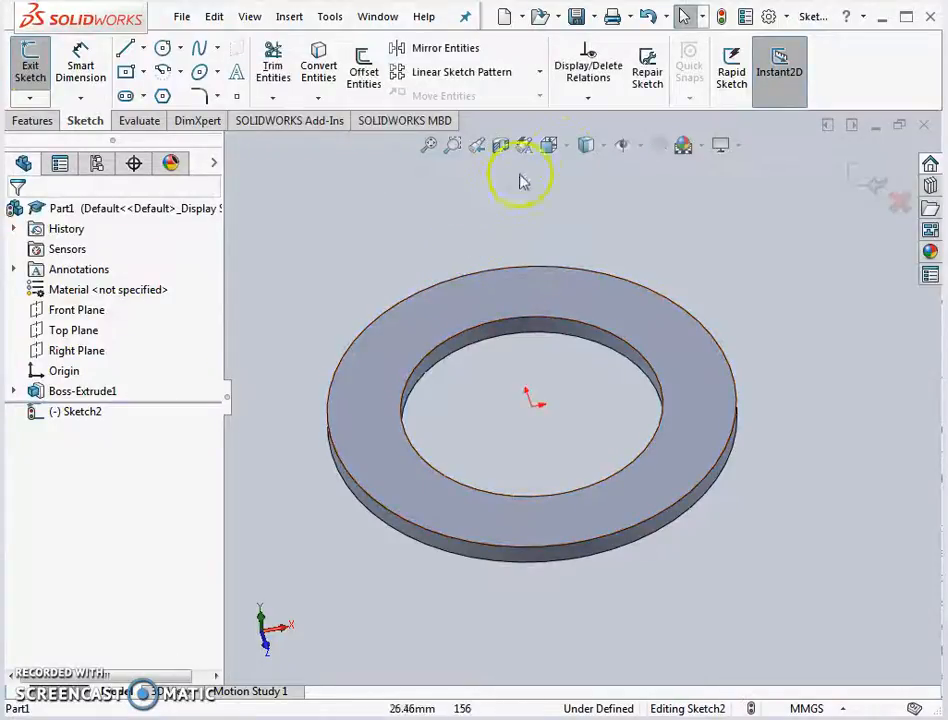
click(566, 150)
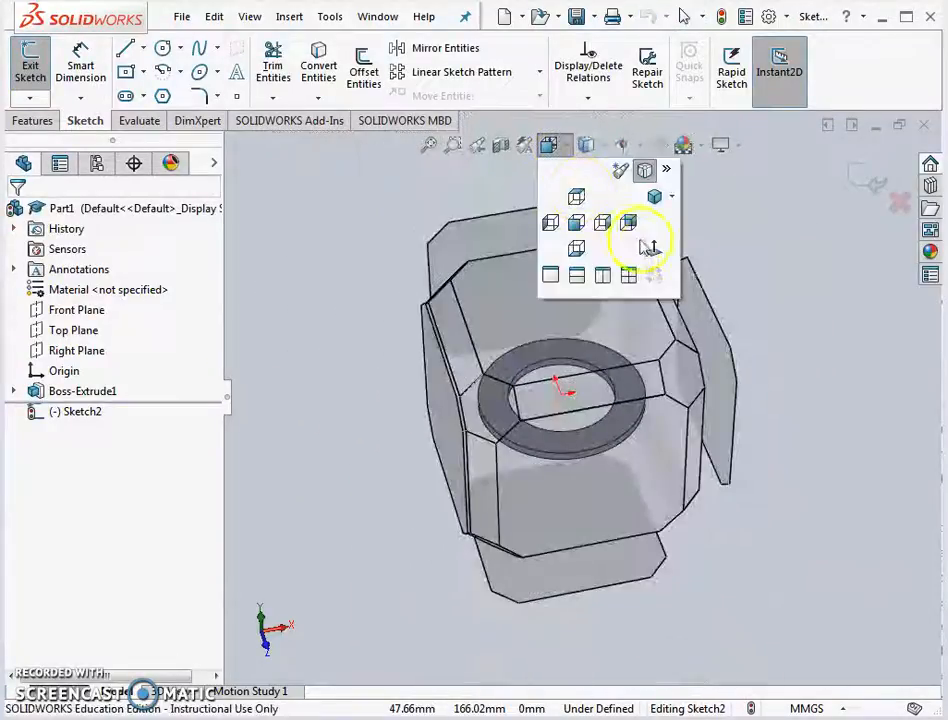
click(654, 252)
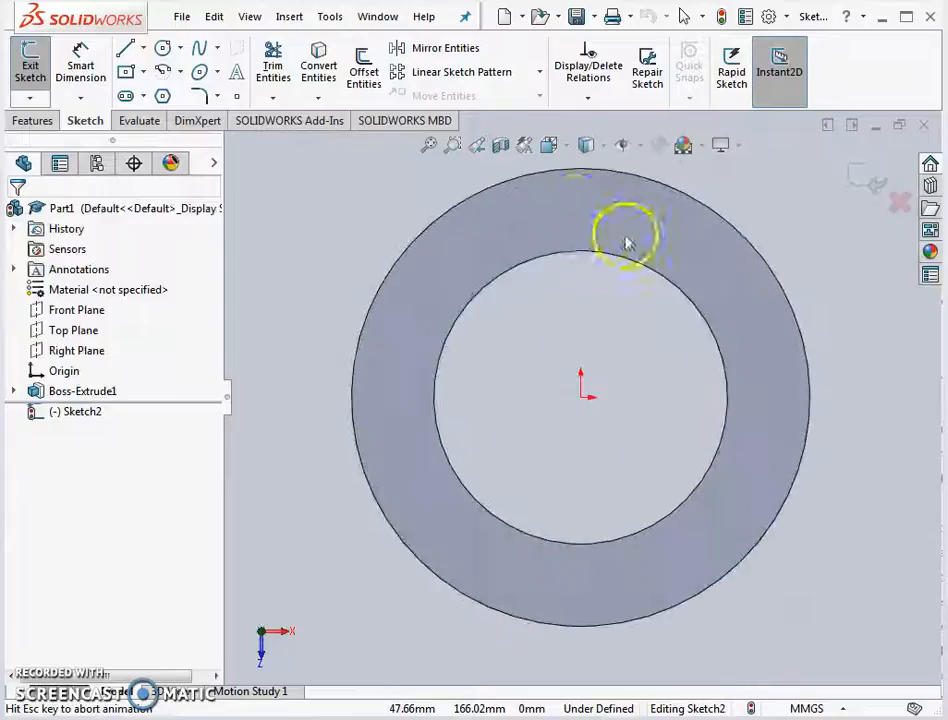
Sketch a circle about 148 mm in diameter centred on the origin, between the ring's inner and outer edges
click(163, 47)
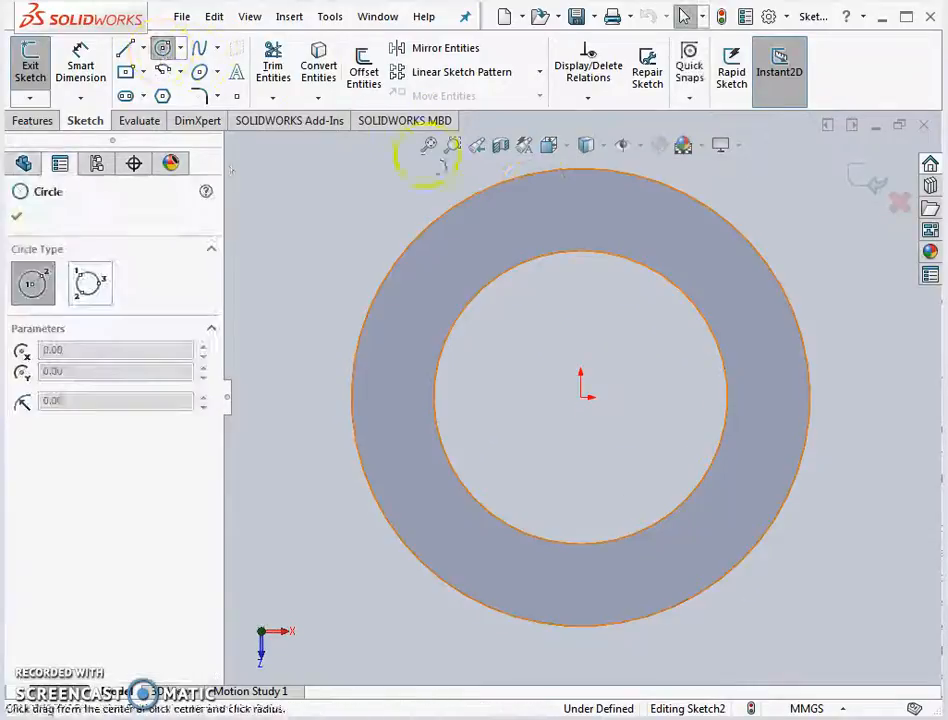
click(580, 397)
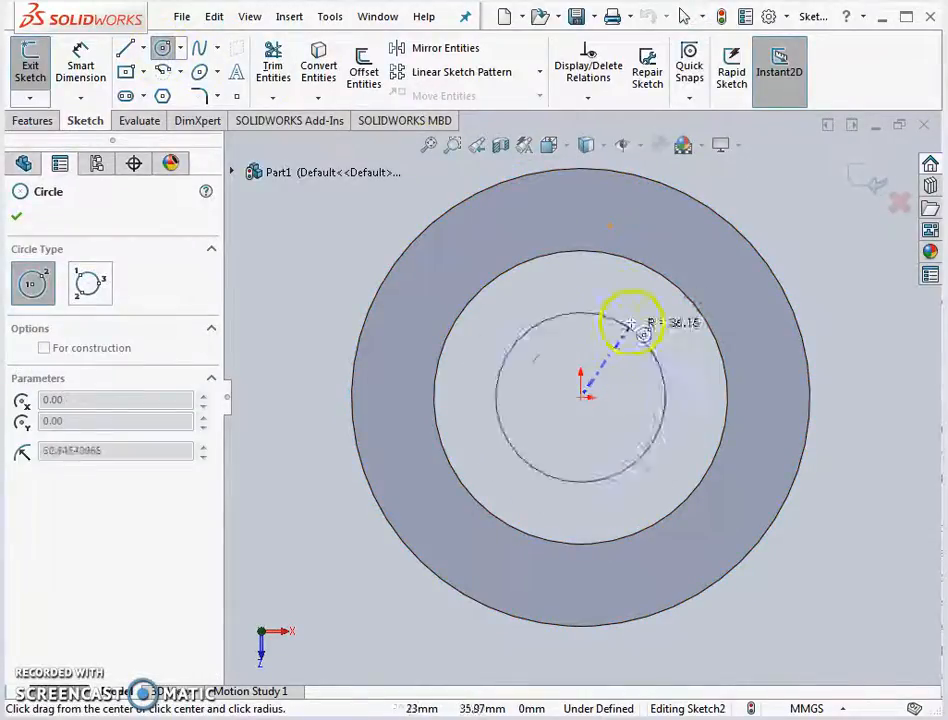
click(688, 263)
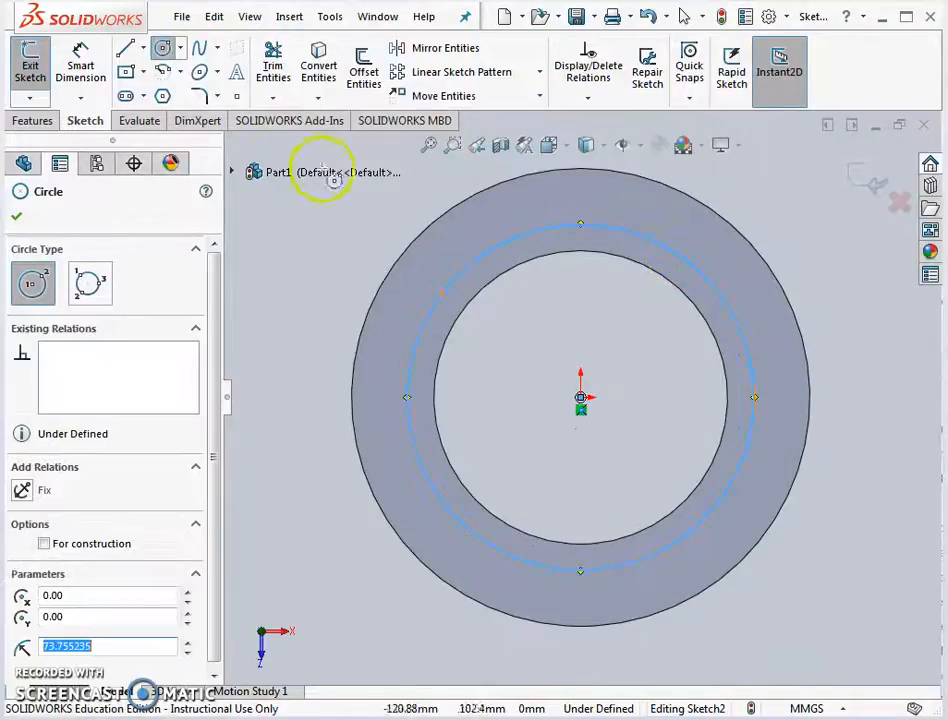
Dimension the new circle's diameter as 135 mm and exit the sketch
click(80, 66)
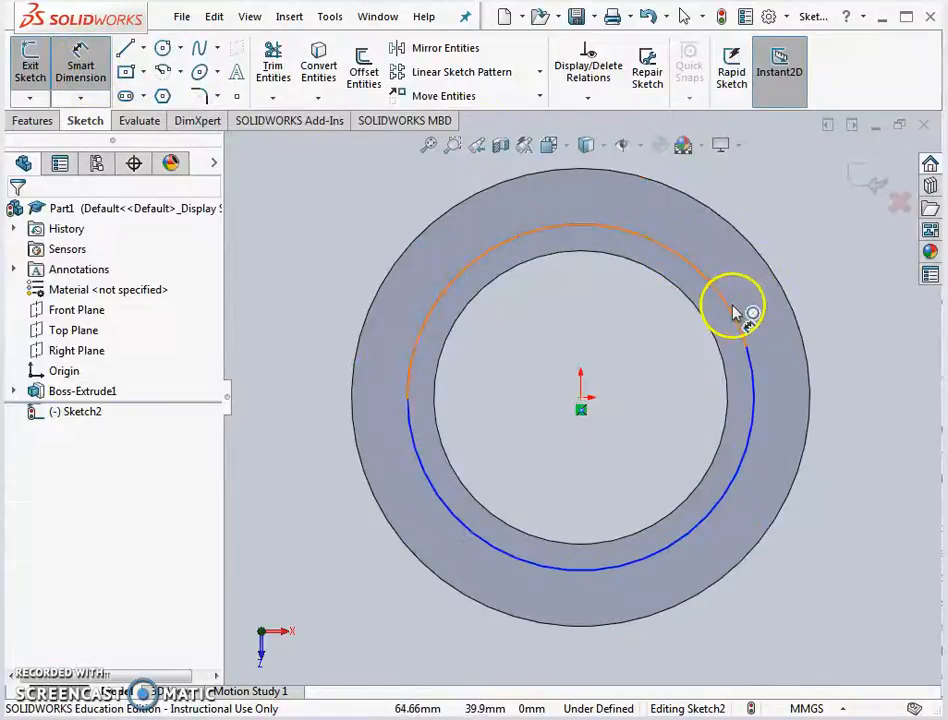
click(738, 312)
click(675, 345)
text(135)
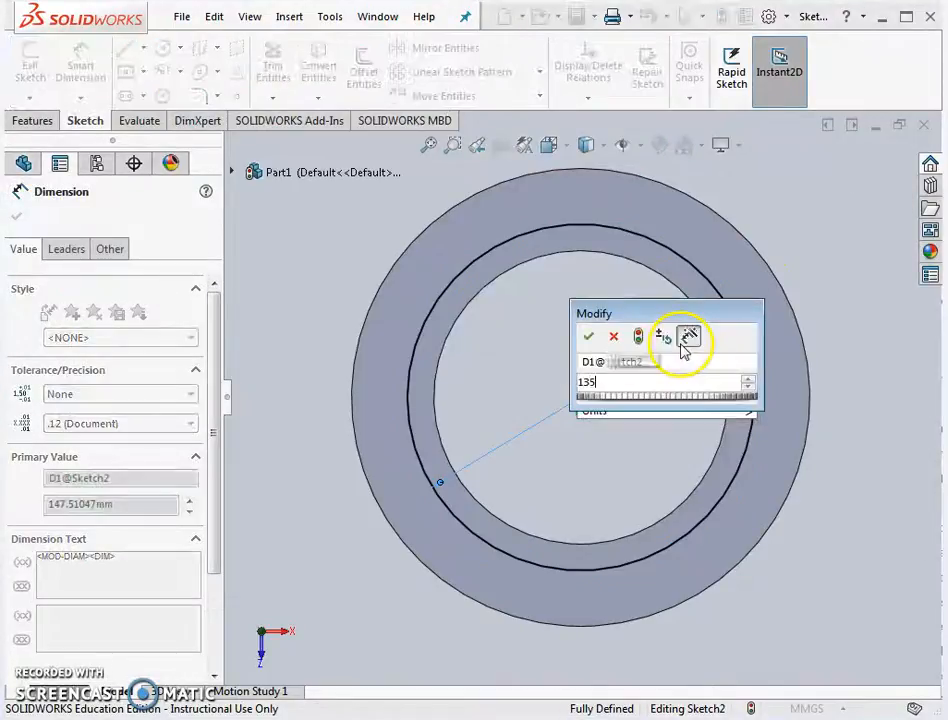
key(Return)
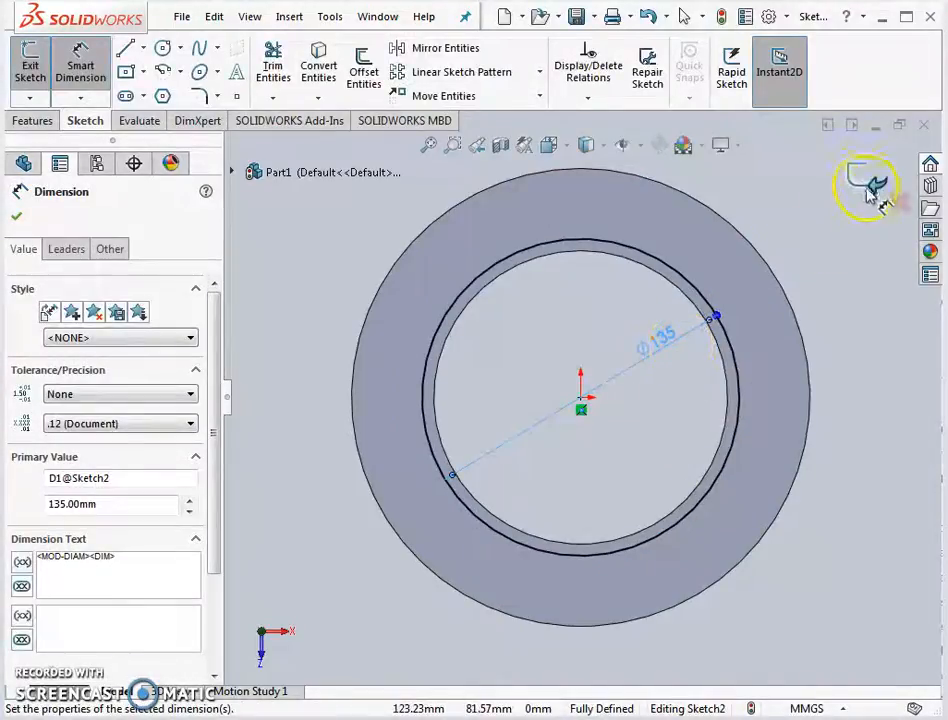
click(873, 188)
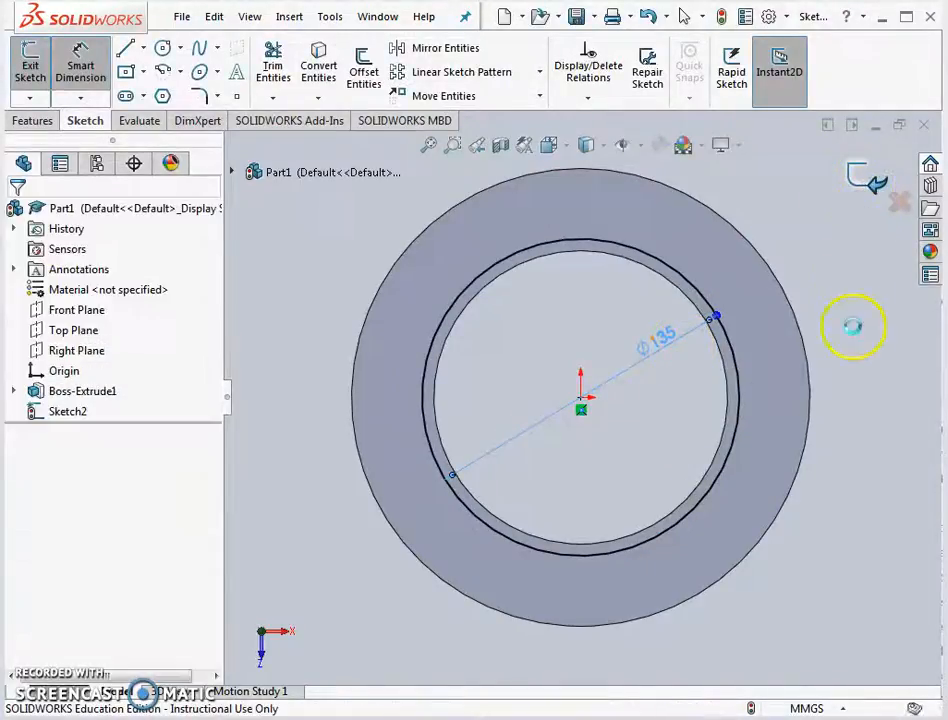
Cut-extrude the 135 mm circle sketch blind into the ring to a depth of 5 mm
mouse_move(857, 419)
middle_down()
mouse_move(840, 332)
mouse_move(872, 253)
mouse_move(867, 274)
middle_up()
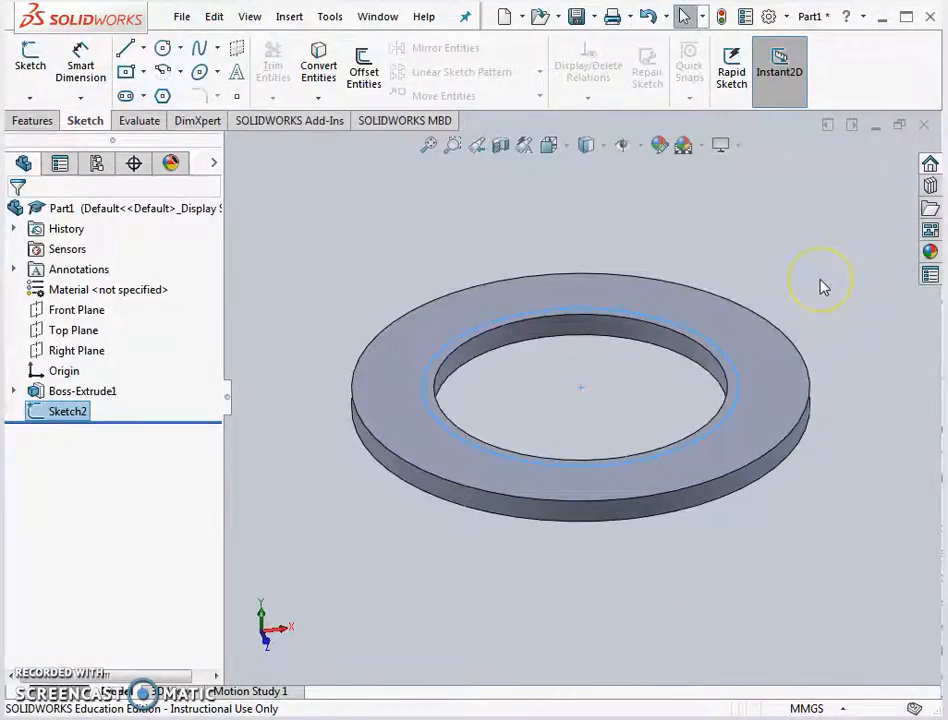
click(24, 123)
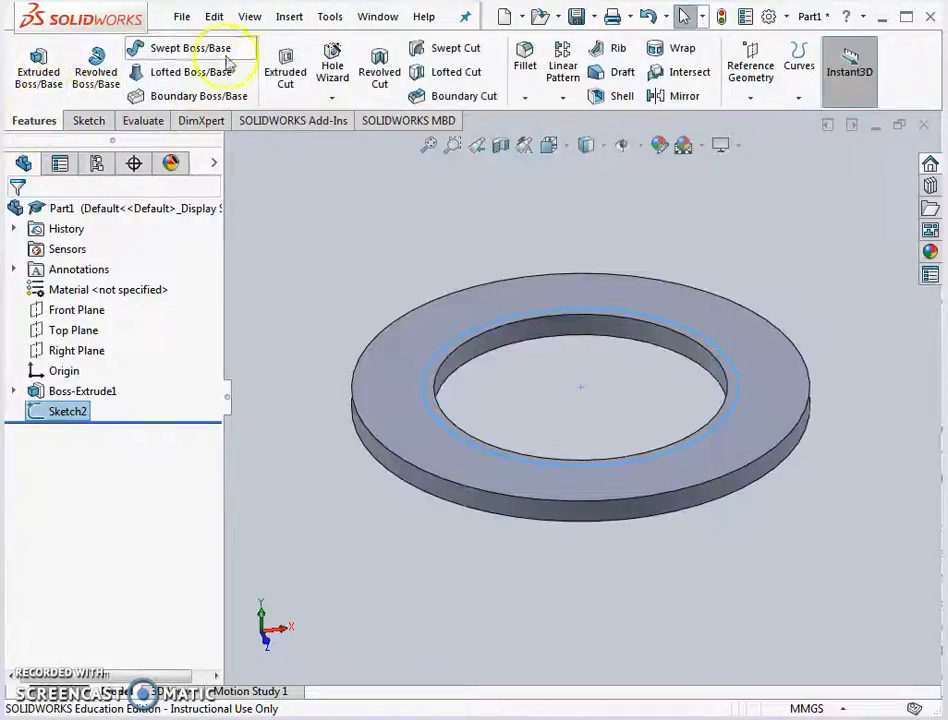
click(293, 70)
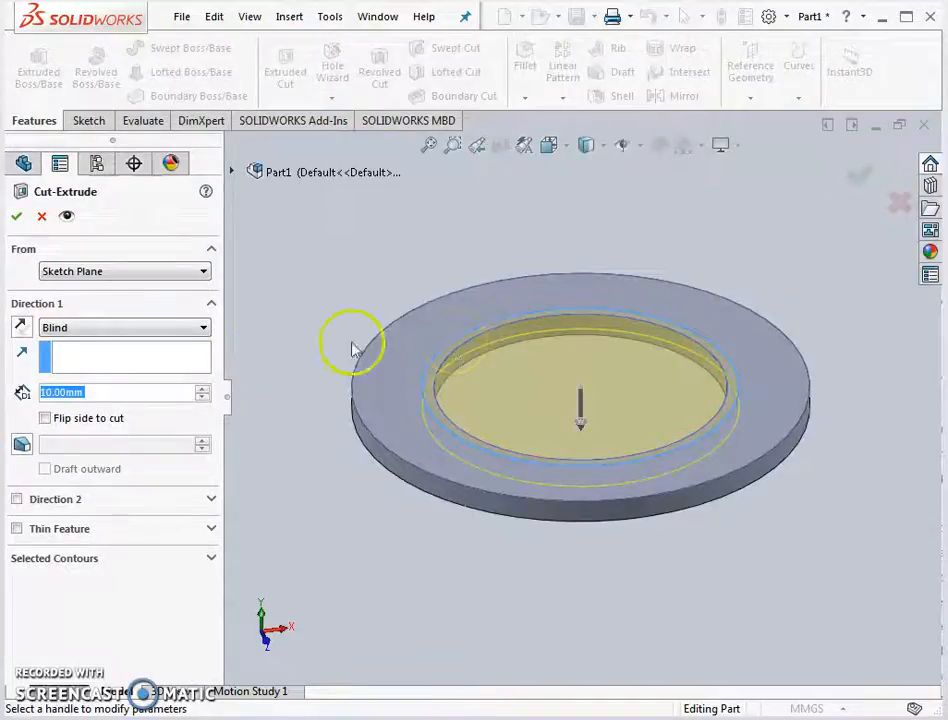
text(5)
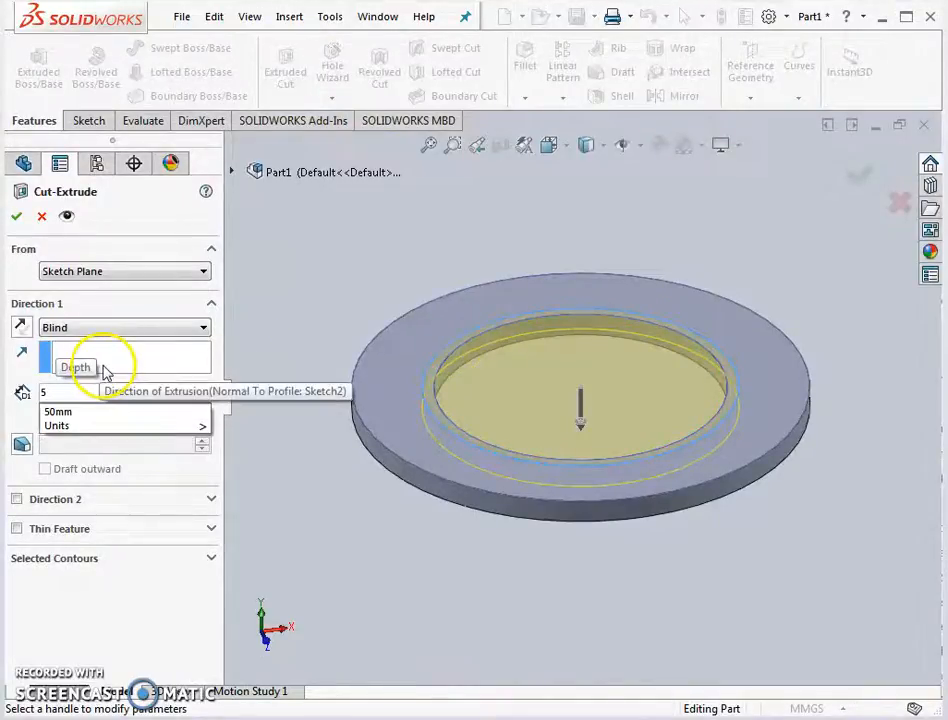
key(Return)
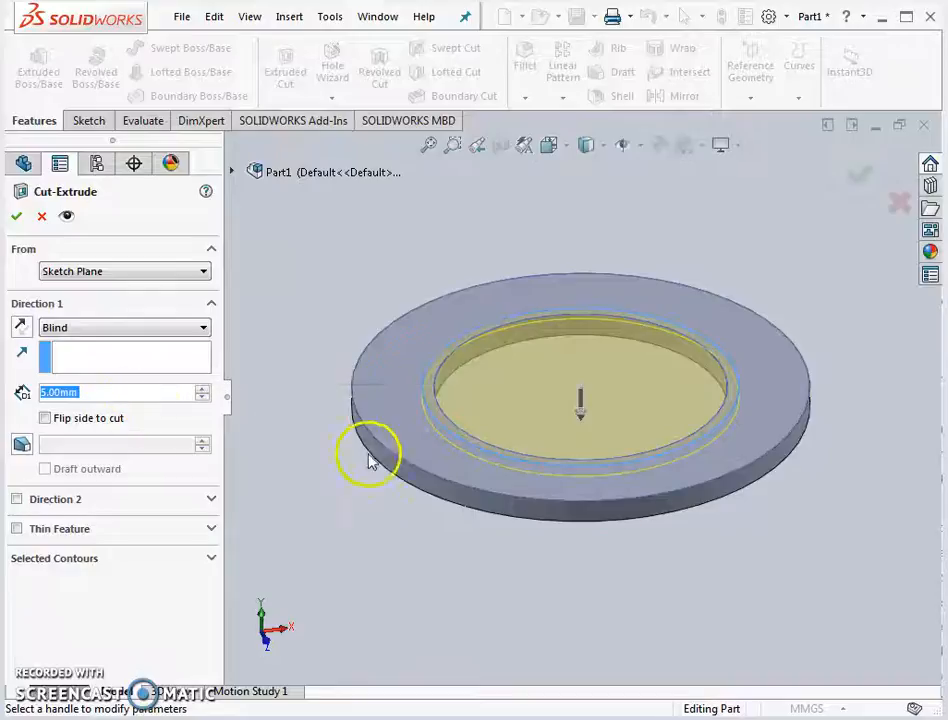
click(17, 217)
middle_drag(393, 302, 470, 317)
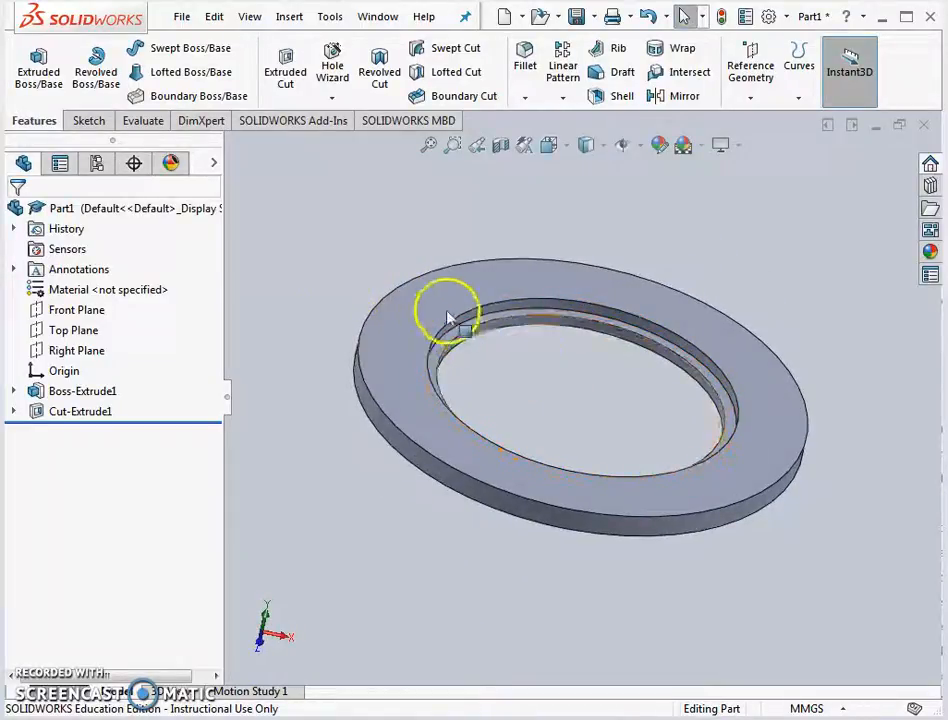
Switch to the 001-001-001X drawing, examine the bolt hole and pitch circle diameters in the front view, and return to the part
click(378, 16)
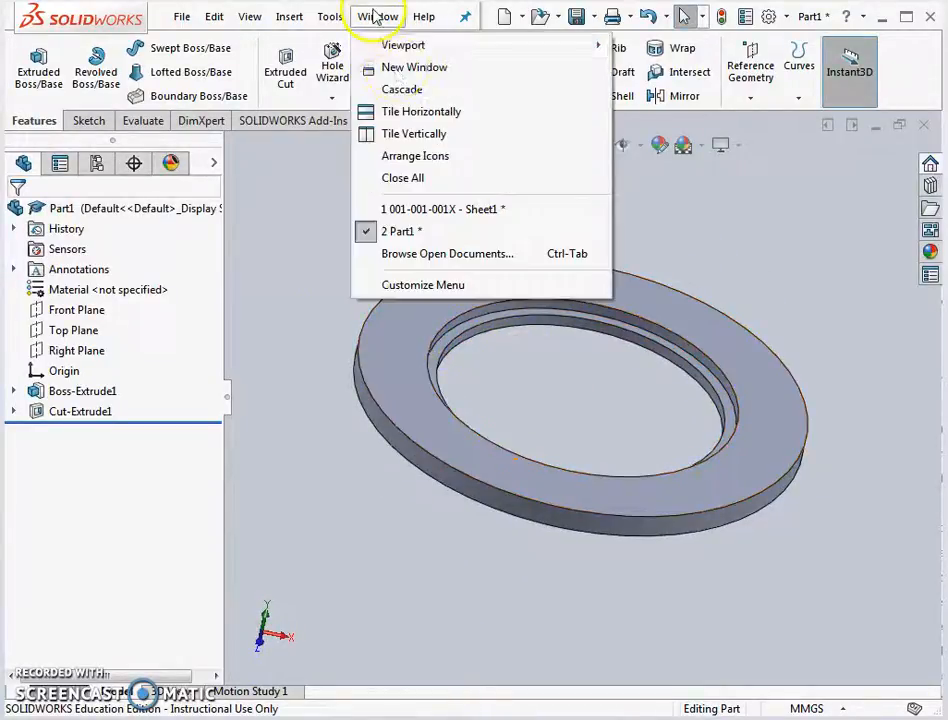
click(423, 207)
scroll(275, 391, up, 5)
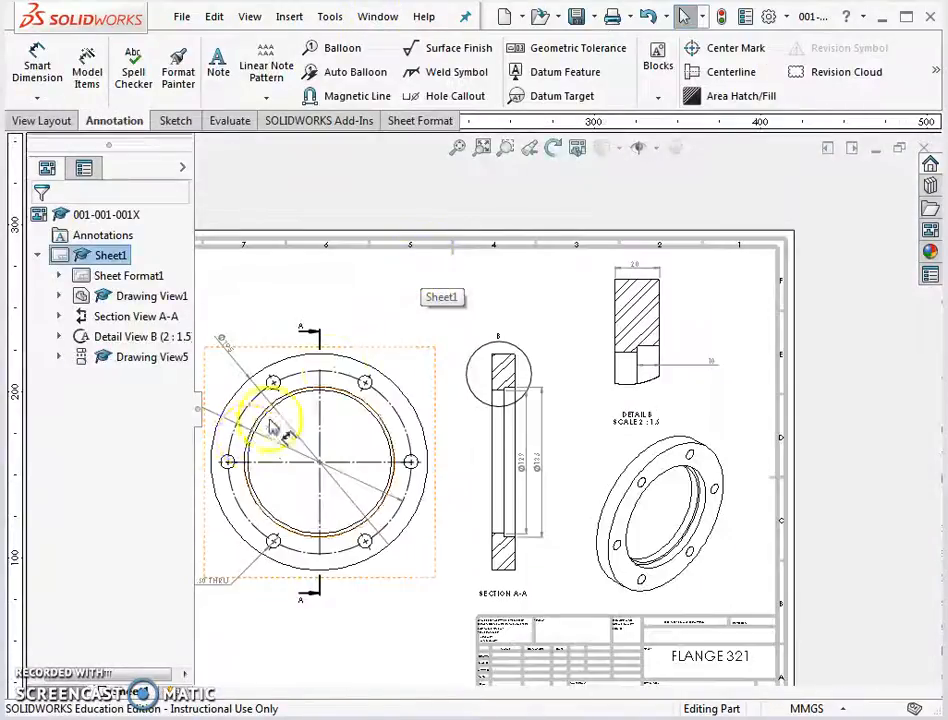
scroll(375, 430, down, 3)
scroll(554, 474, up, 3)
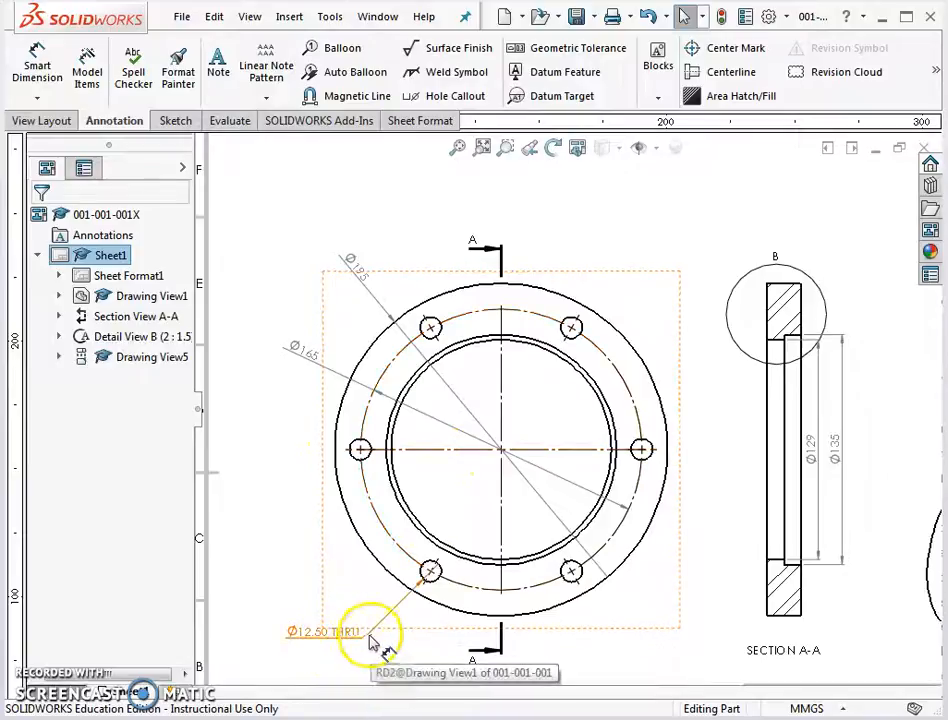
click(307, 368)
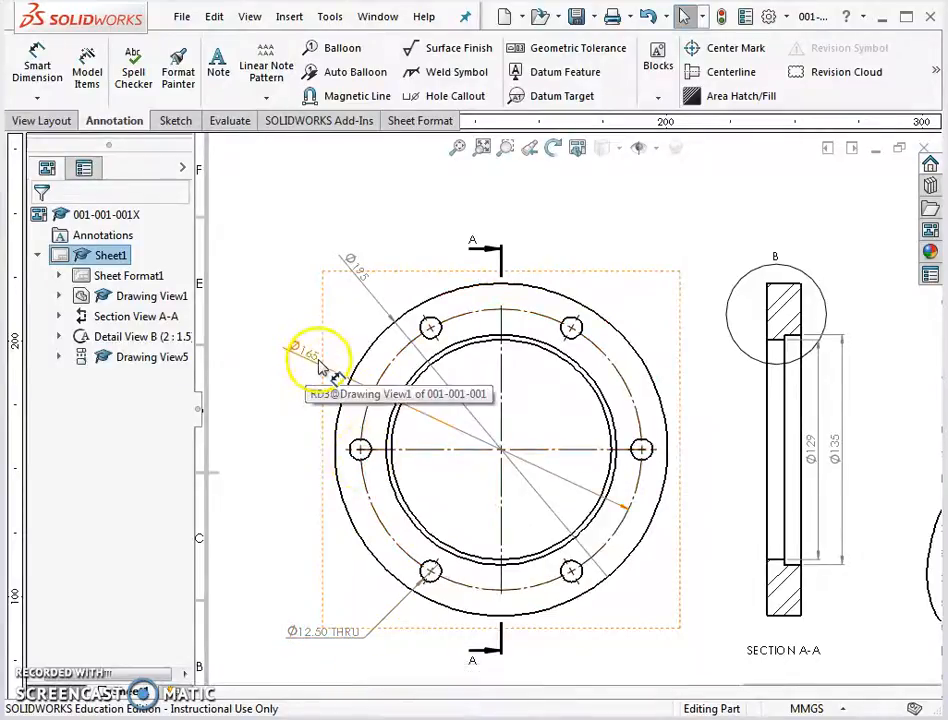
click(385, 22)
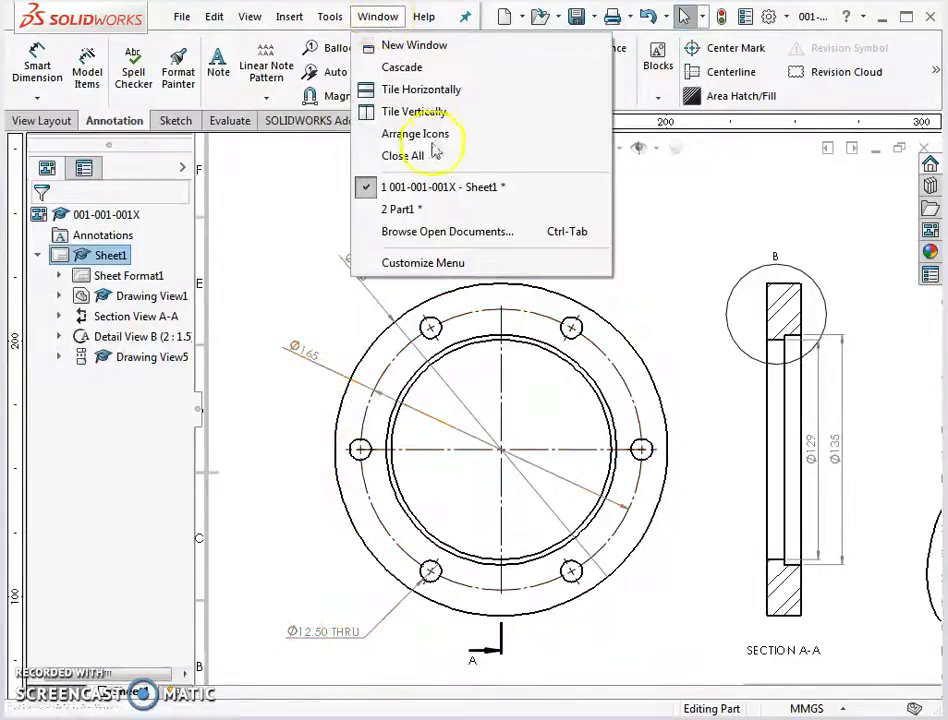
click(423, 212)
Start a new sketch on the ring's top face around the recess and orient the view normal to it
click(88, 122)
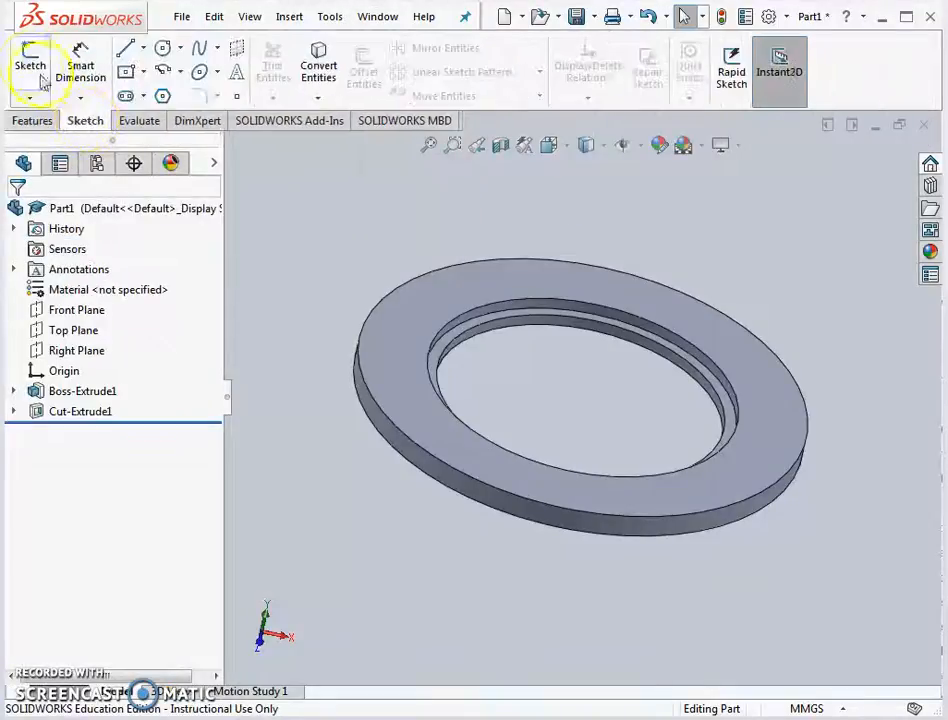
click(30, 66)
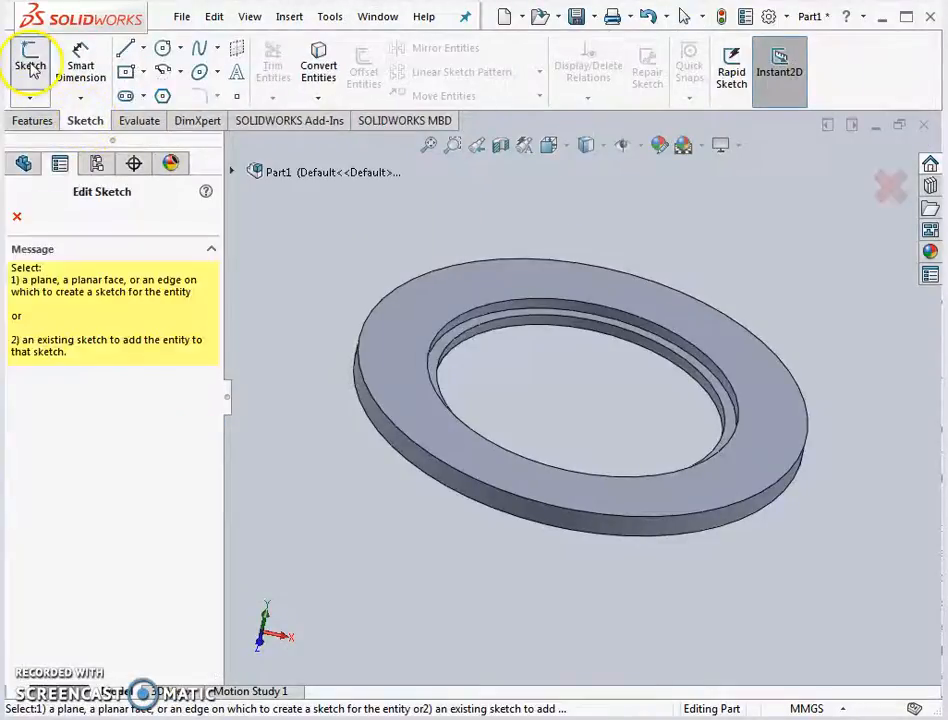
click(400, 366)
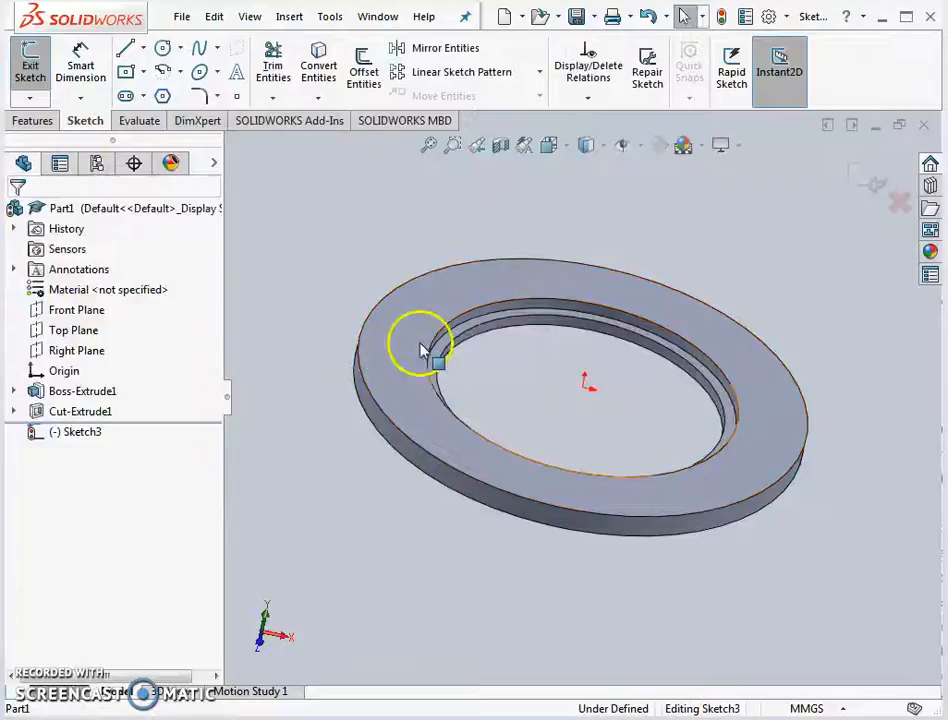
click(600, 148)
click(566, 147)
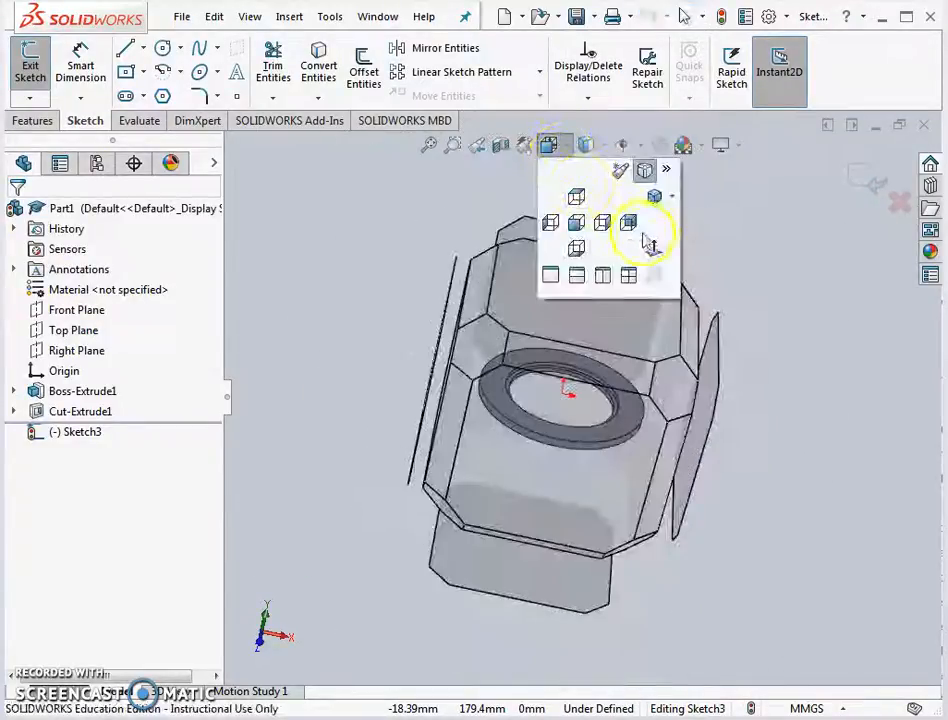
click(650, 242)
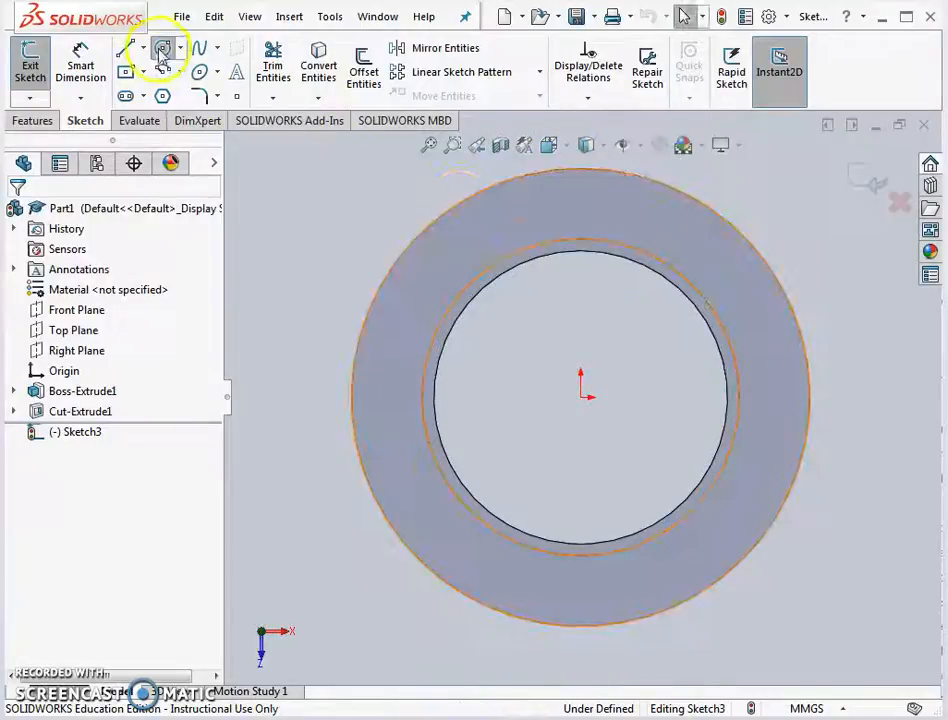
Sketch a small circle about 15 mm in diameter on the left side of the ring face, slightly above the origin's level
click(161, 50)
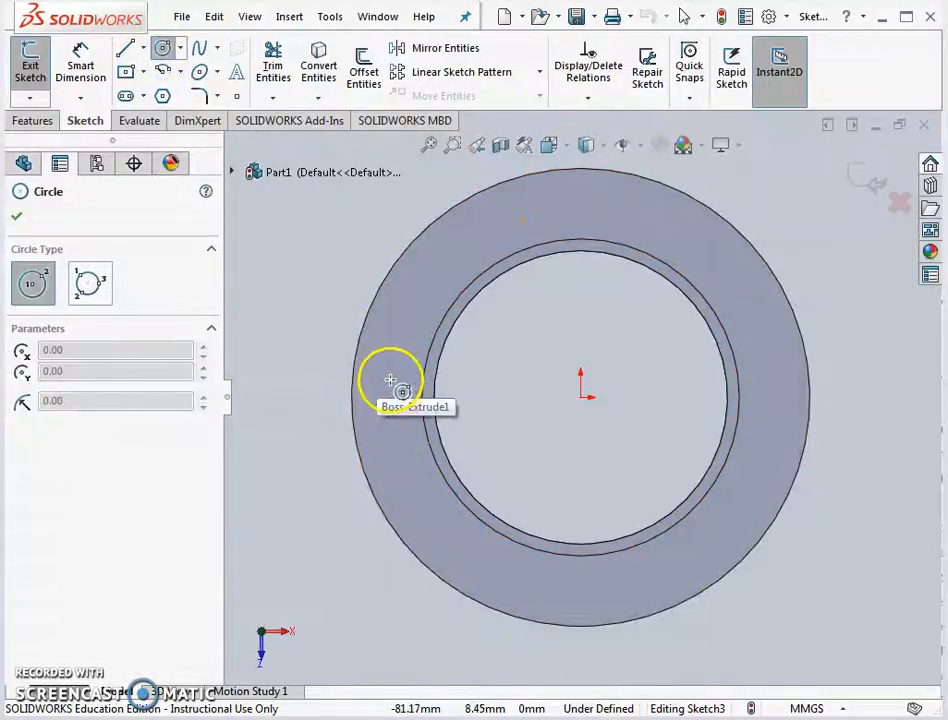
click(386, 361)
click(378, 343)
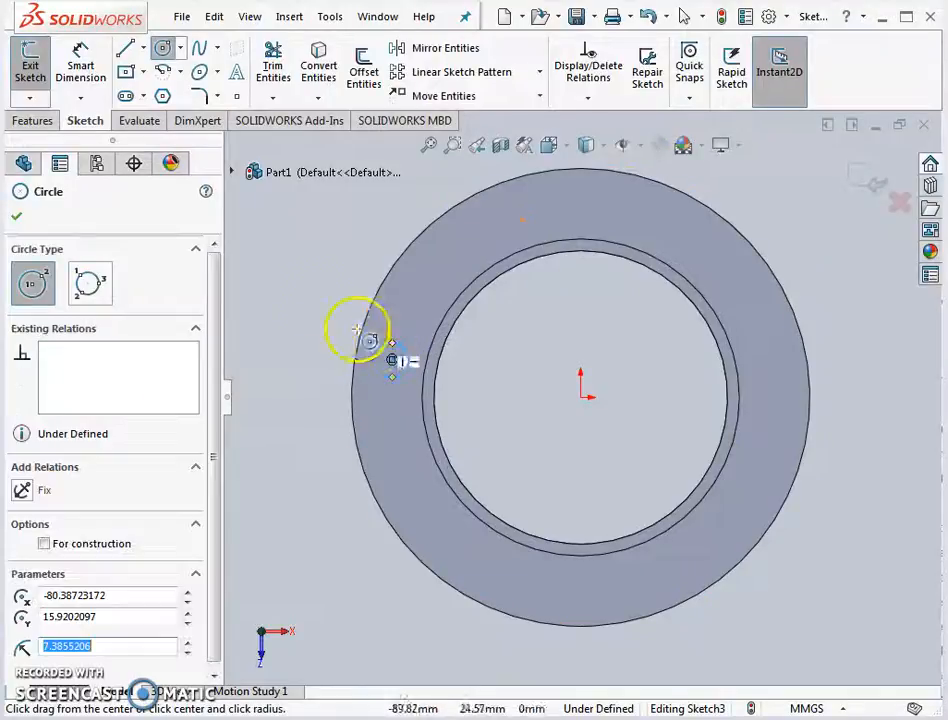
Draw a centerline from the small circle's centre to the origin and make it horizontal
click(145, 50)
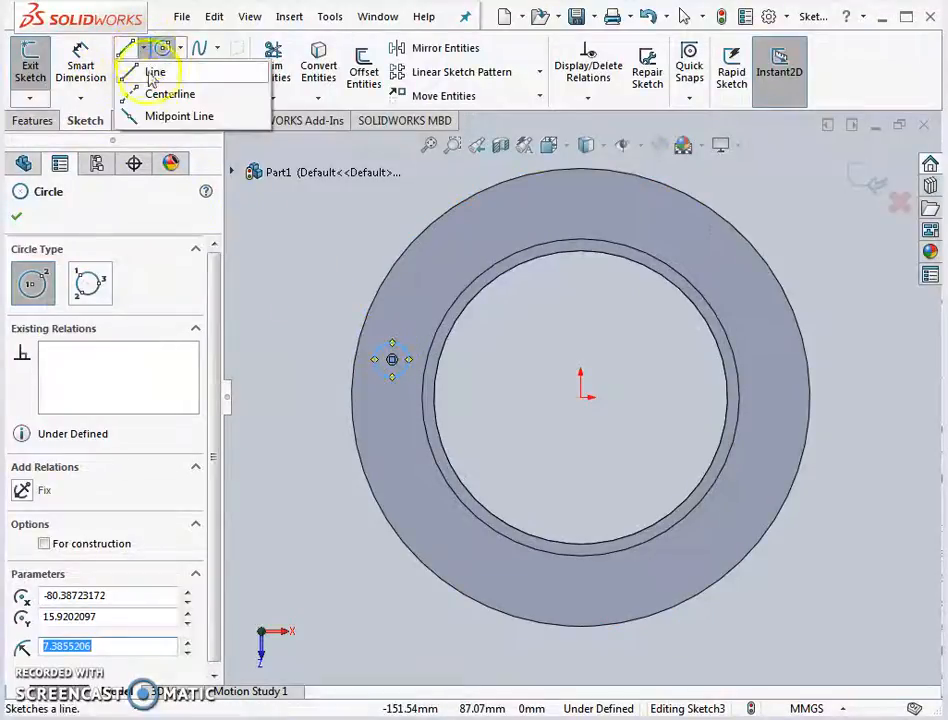
click(162, 95)
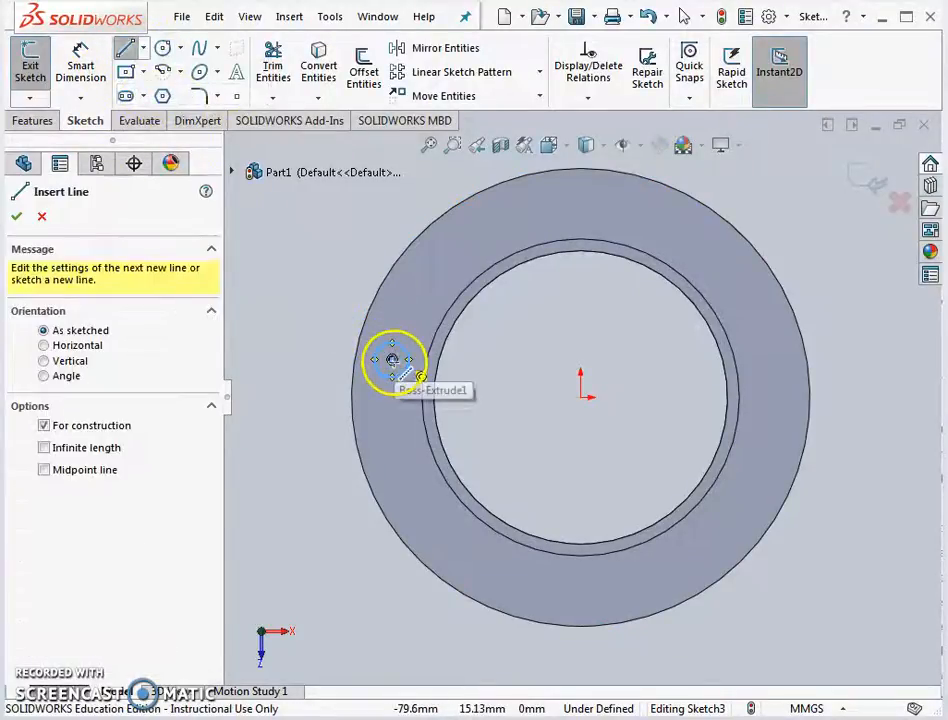
click(391, 358)
click(581, 397)
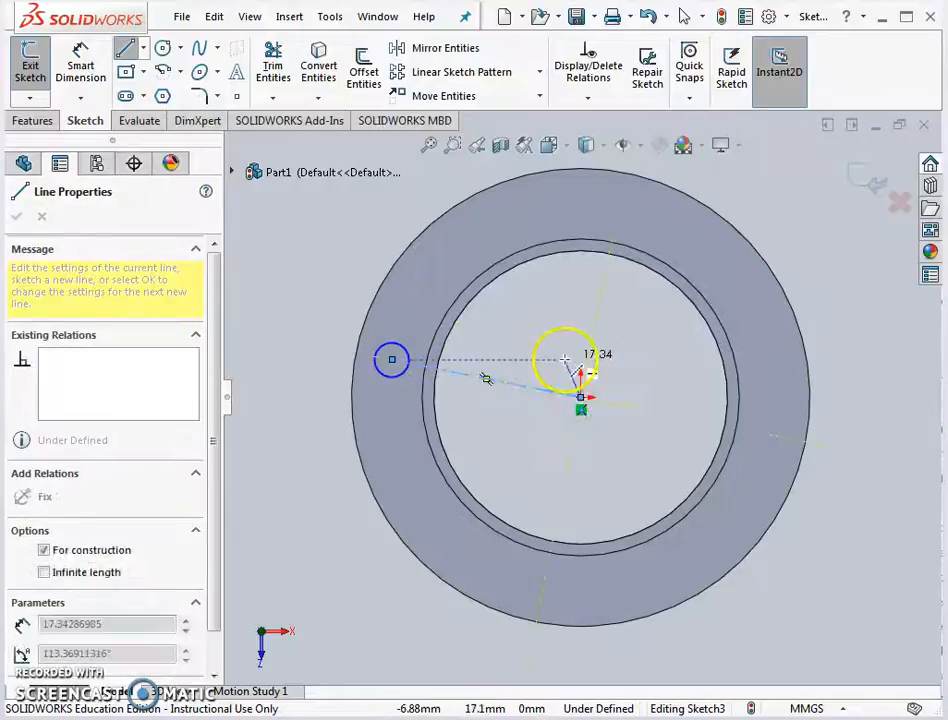
key(Escape)
click(509, 387)
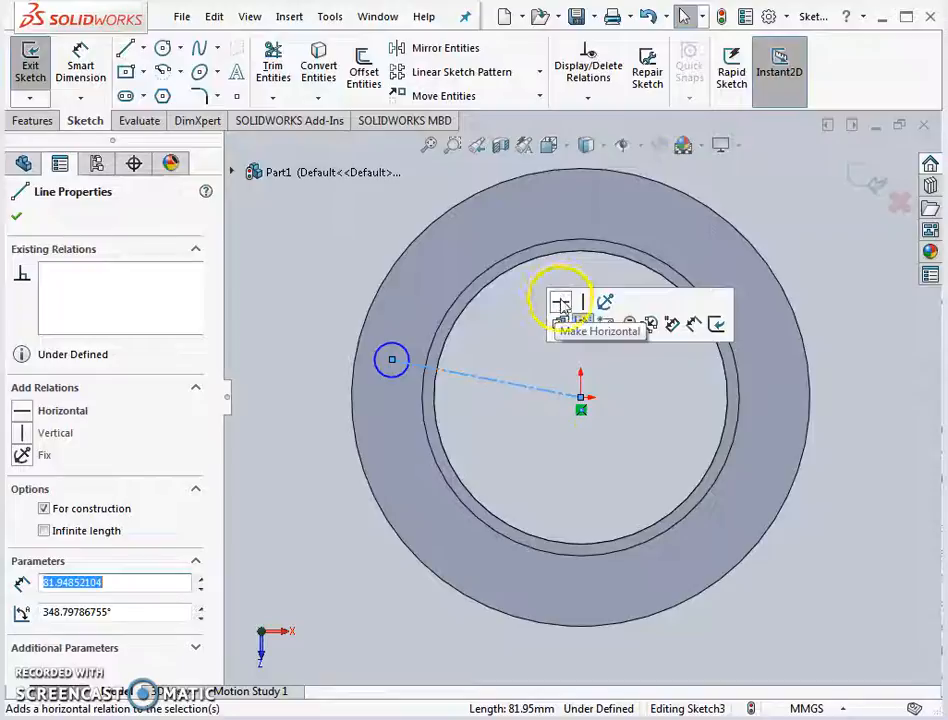
click(561, 305)
click(478, 317)
Dimension the small circle's diameter as 12.5 mm
click(78, 60)
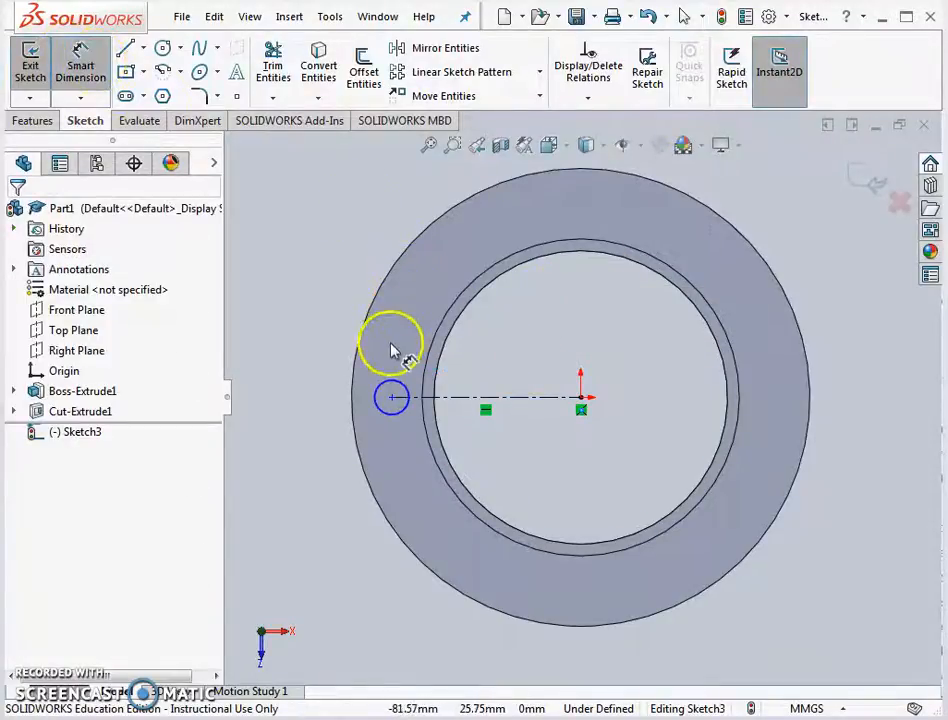
click(398, 383)
click(317, 434)
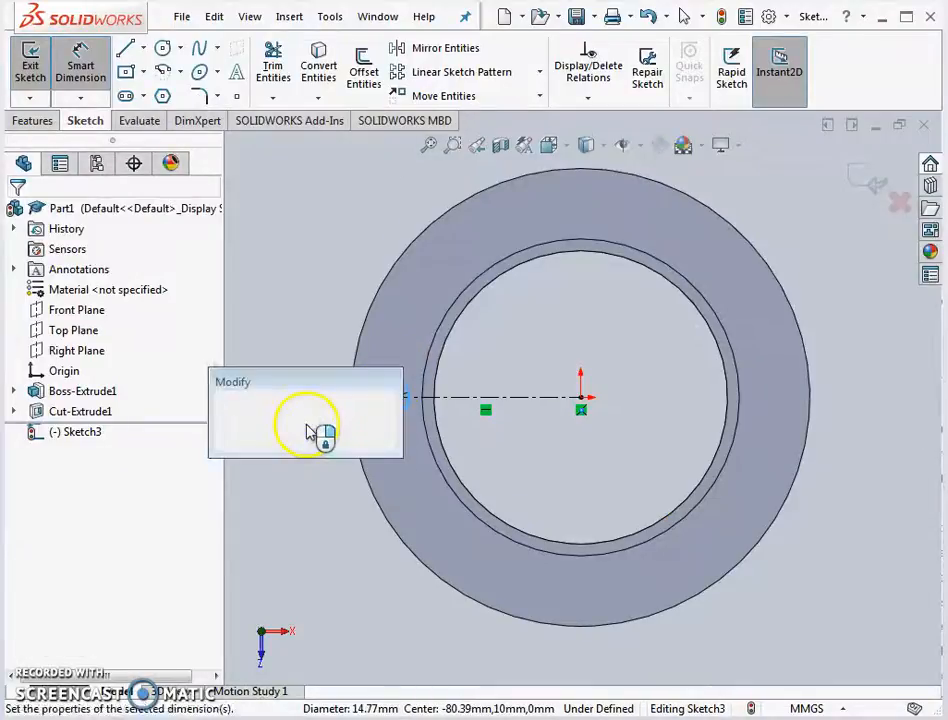
text(12.5)
key(Return)
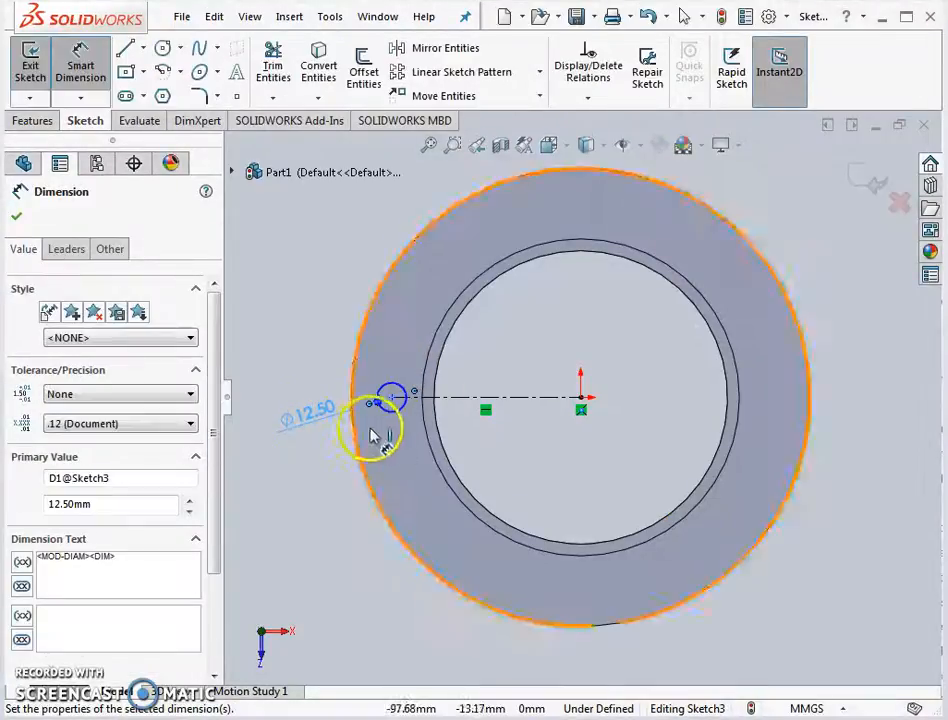
Dimension the horizontal centerline's length as 165/2 (82.5 mm)
click(471, 400)
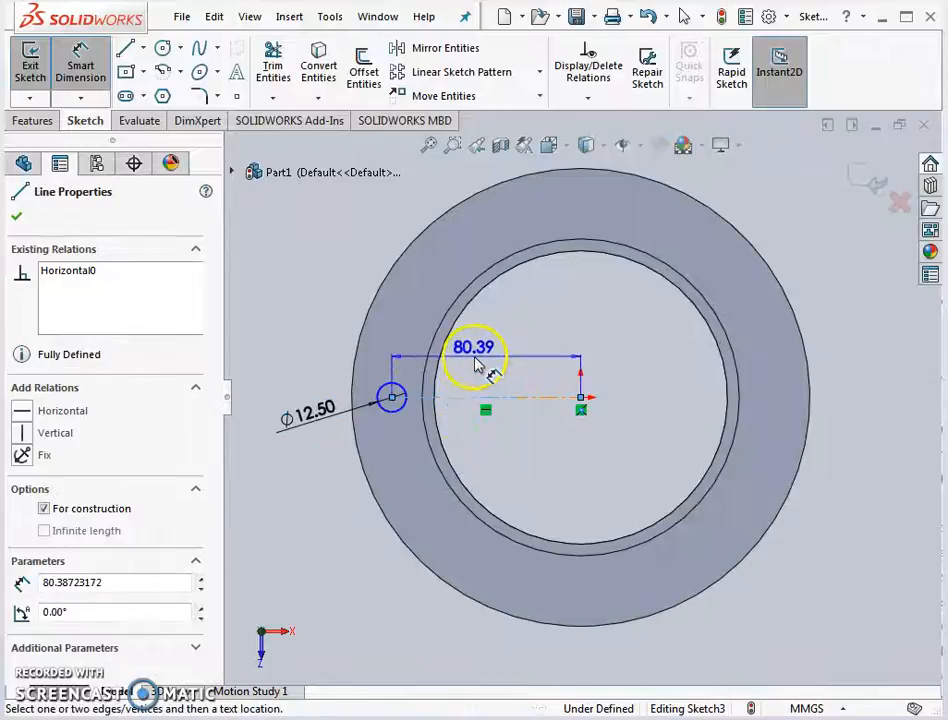
click(477, 362)
text(165/2)
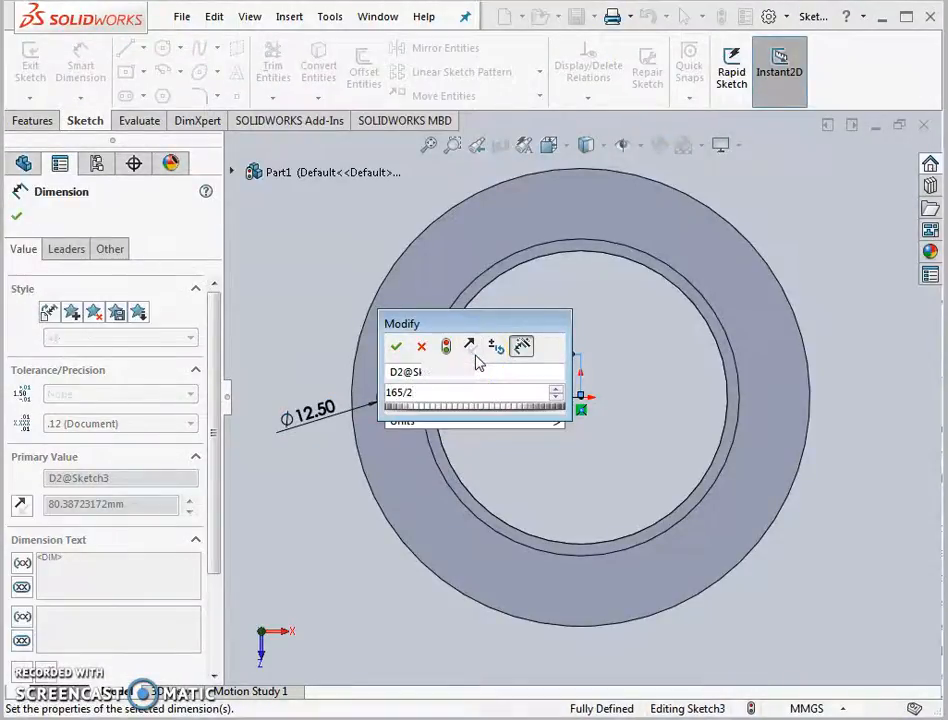
key(Return)
key(Escape)
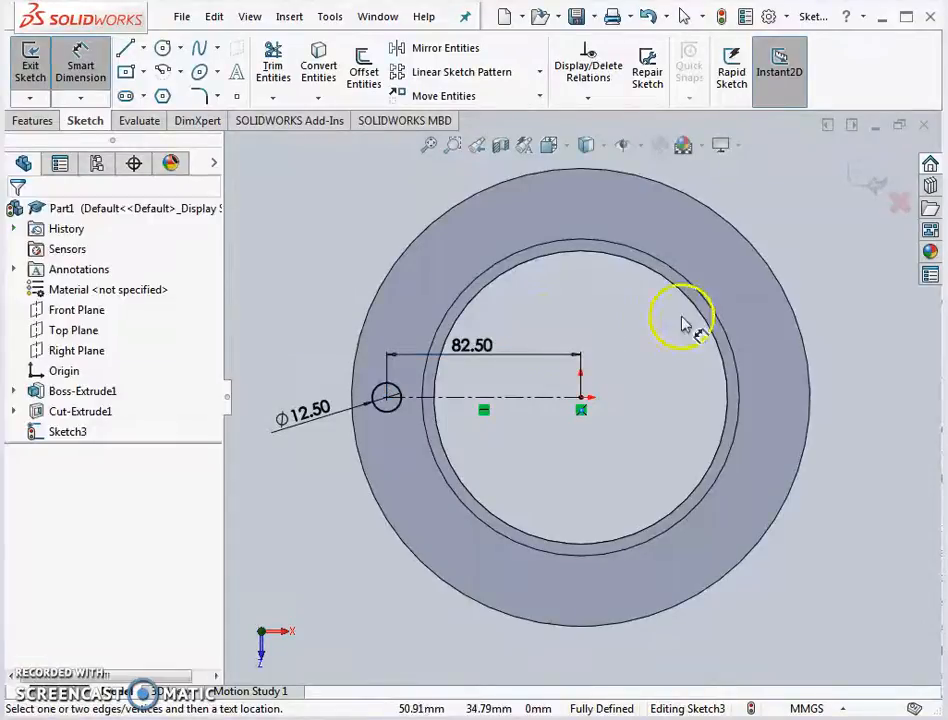
Finish the sketch and cut the 12.5 mm circle through the ring with an Extruded Cut set to Through All
middle_drag(698, 444, 752, 322)
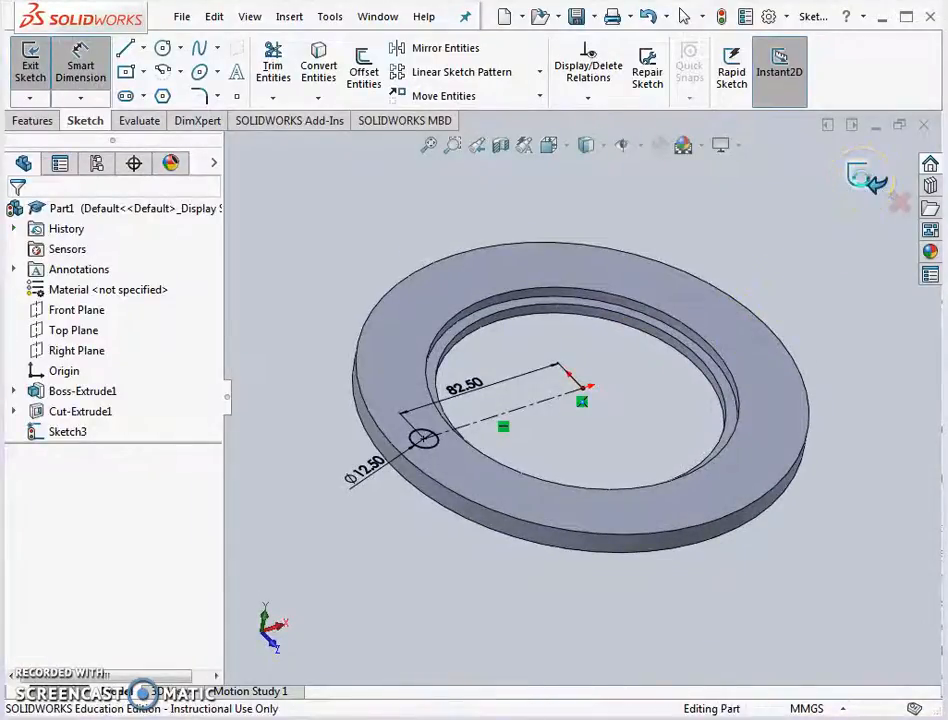
click(866, 184)
click(34, 121)
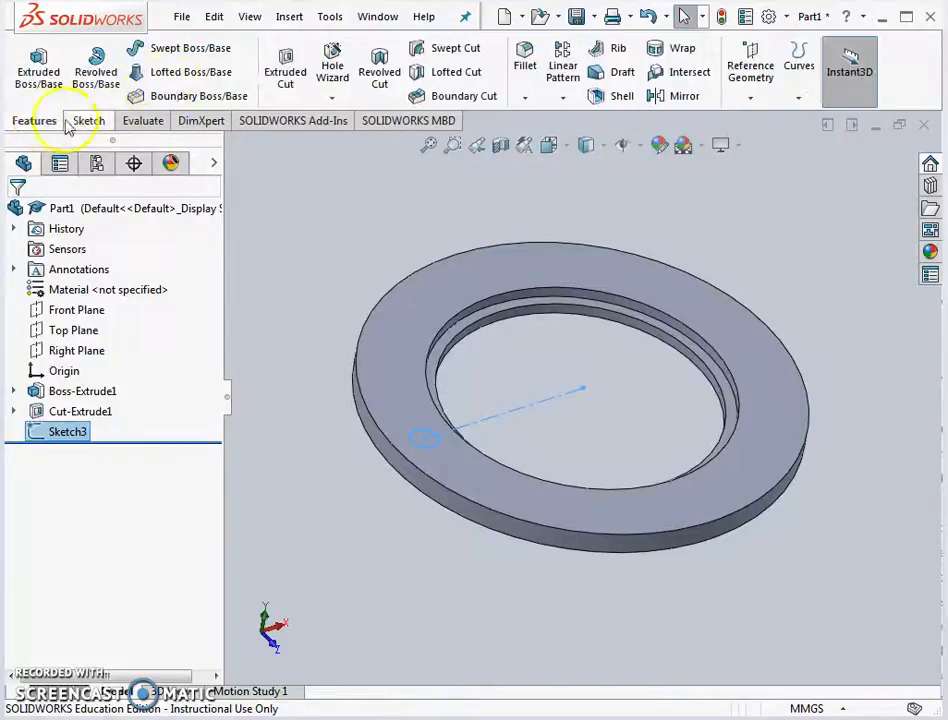
click(285, 72)
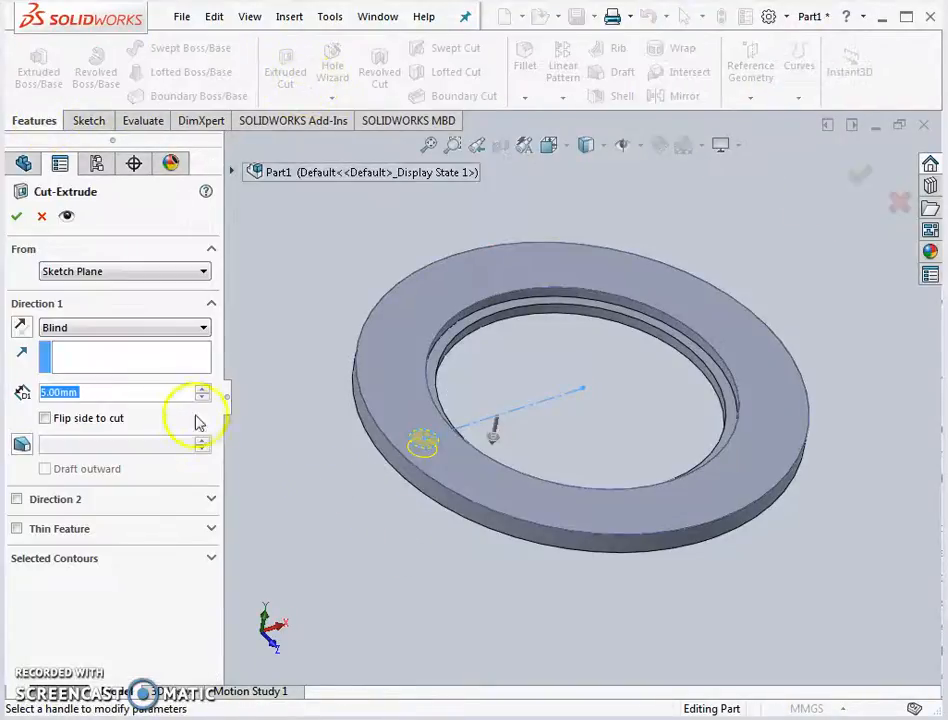
click(100, 328)
click(90, 360)
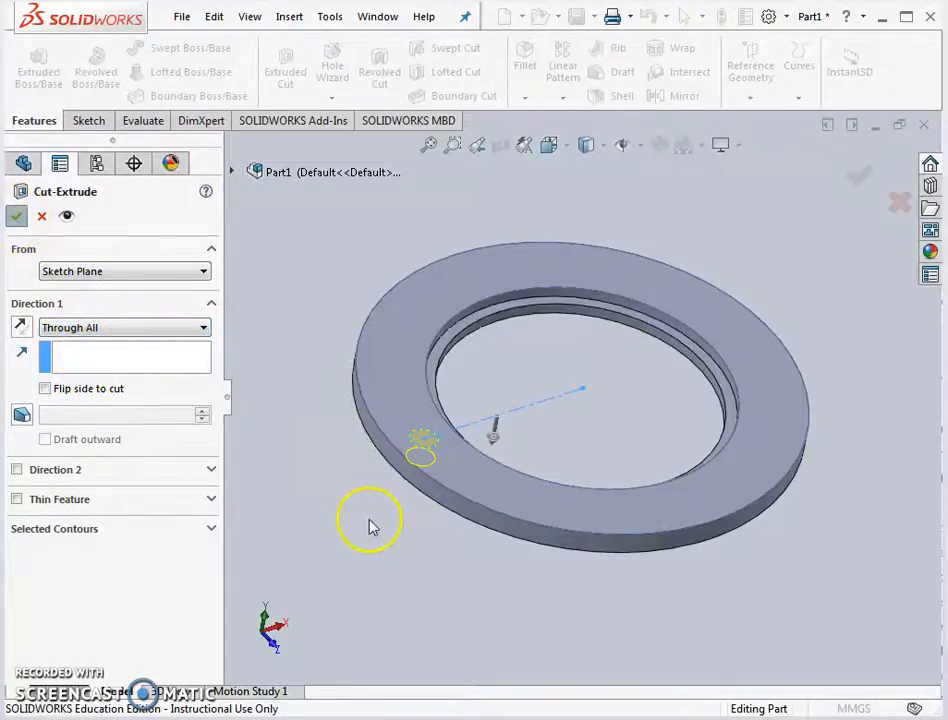
key(Return)
Start a circular feature pattern using the ring's outer cylindrical face as the pattern axis
middle_drag(370, 525, 341, 578)
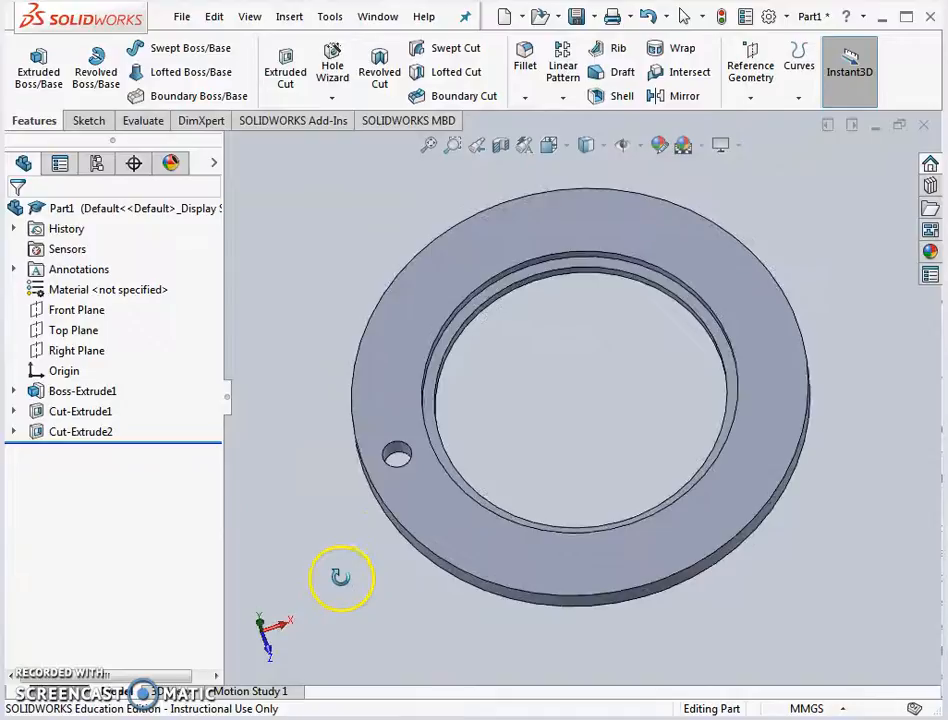
click(562, 98)
click(597, 146)
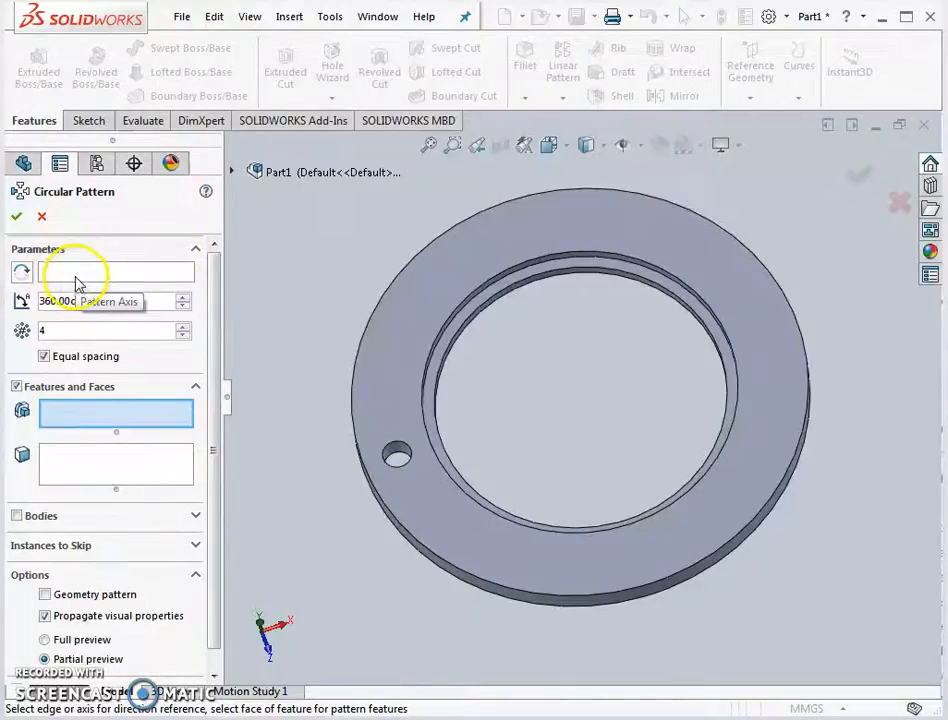
click(66, 273)
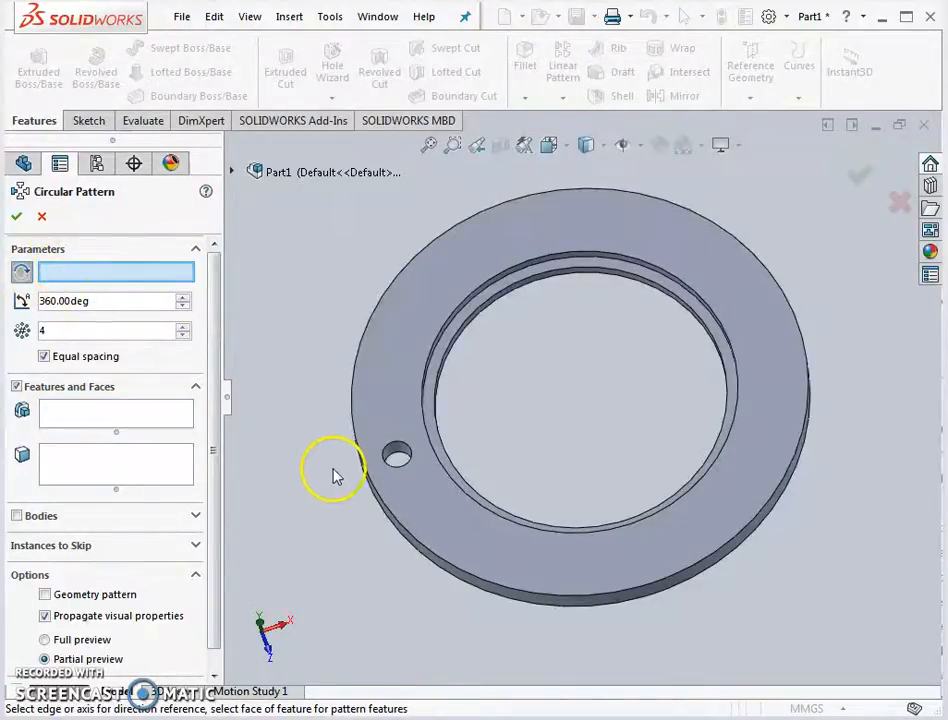
middle_drag(318, 458, 339, 402)
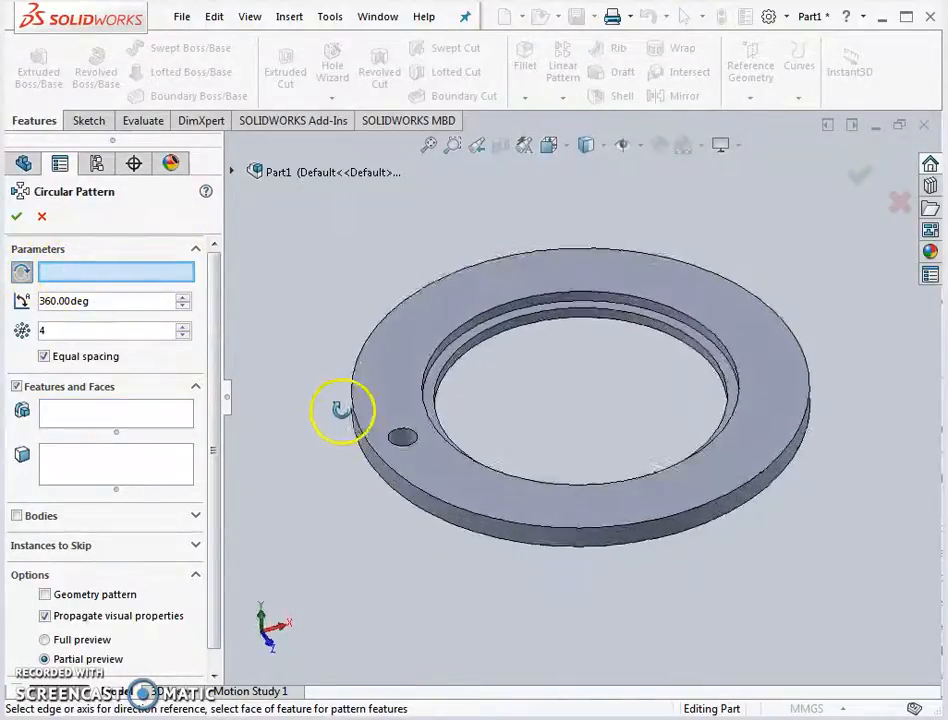
click(422, 500)
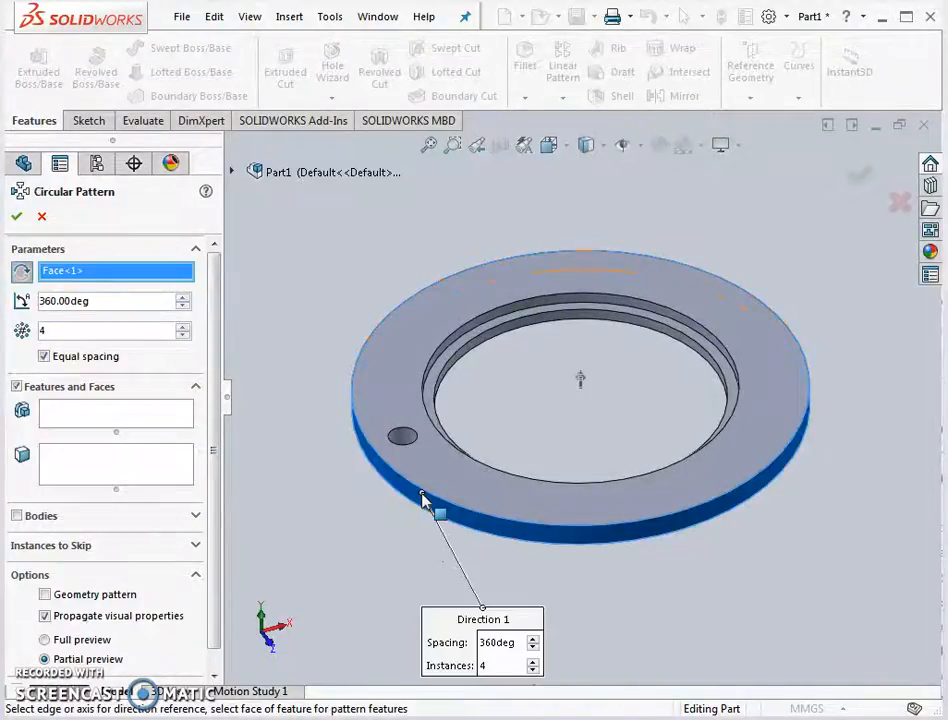
Pattern the 12.5 mm hole cut as 6 equally spaced instances over 360 degrees
click(63, 416)
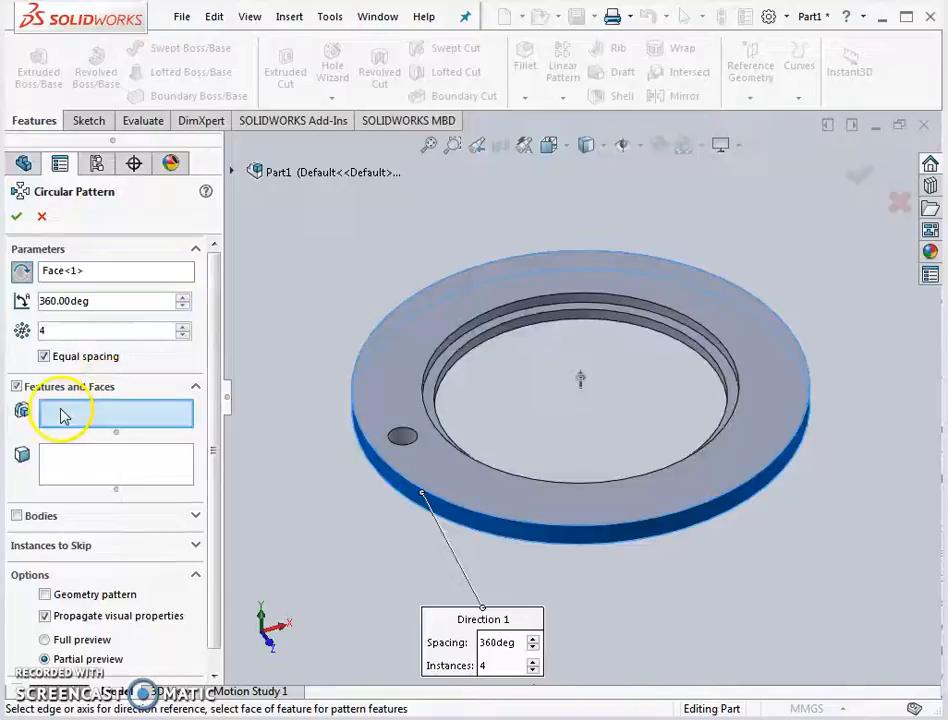
click(232, 172)
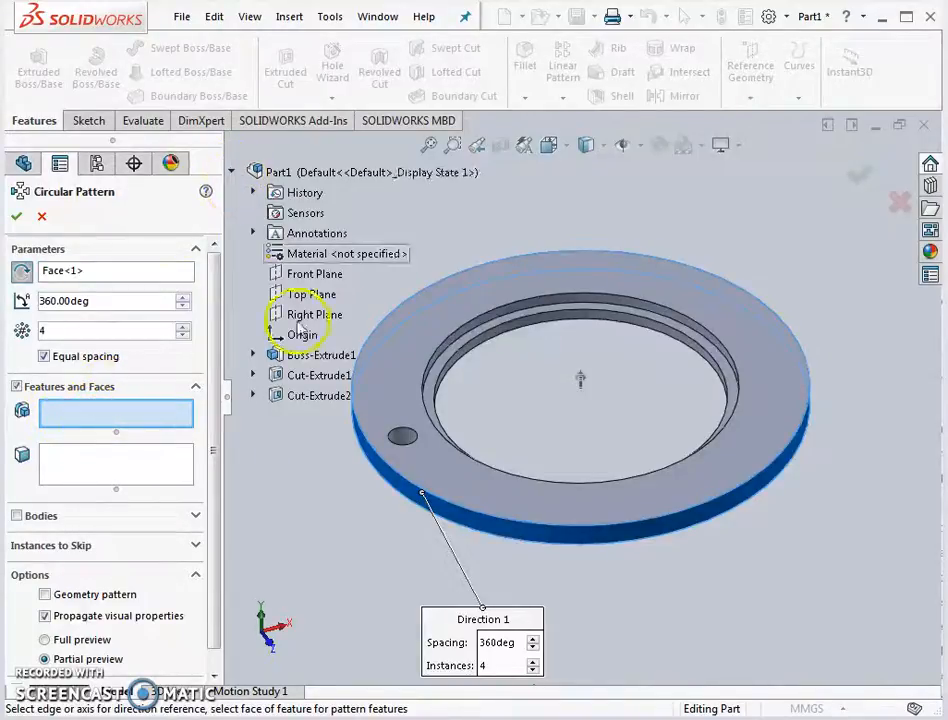
click(312, 396)
double_click(53, 330)
text(6)
key(Return)
scroll(662, 381, up, 3)
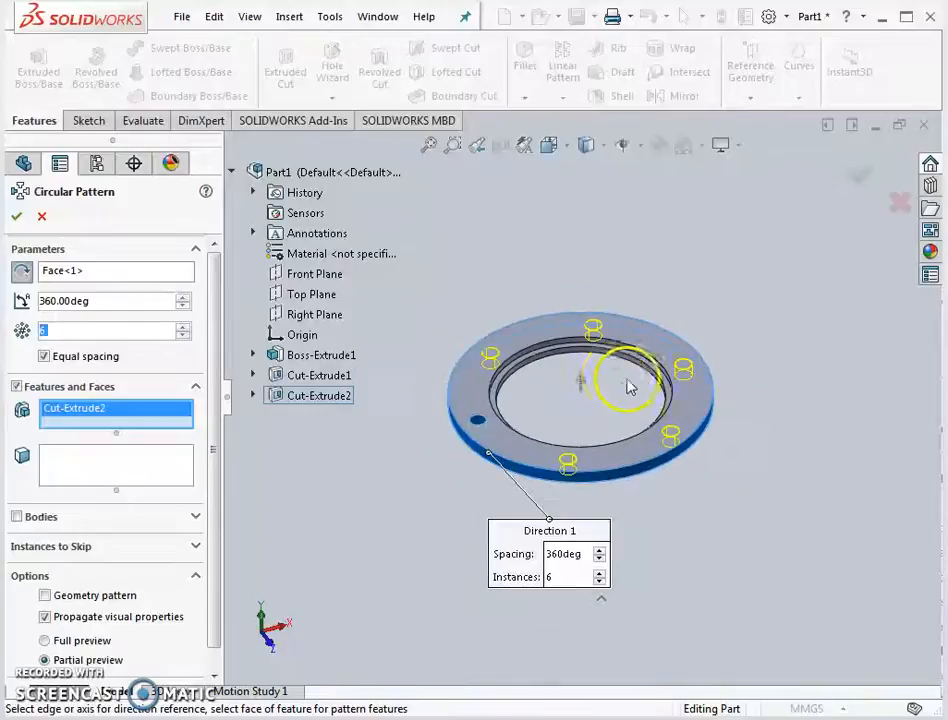
click(16, 216)
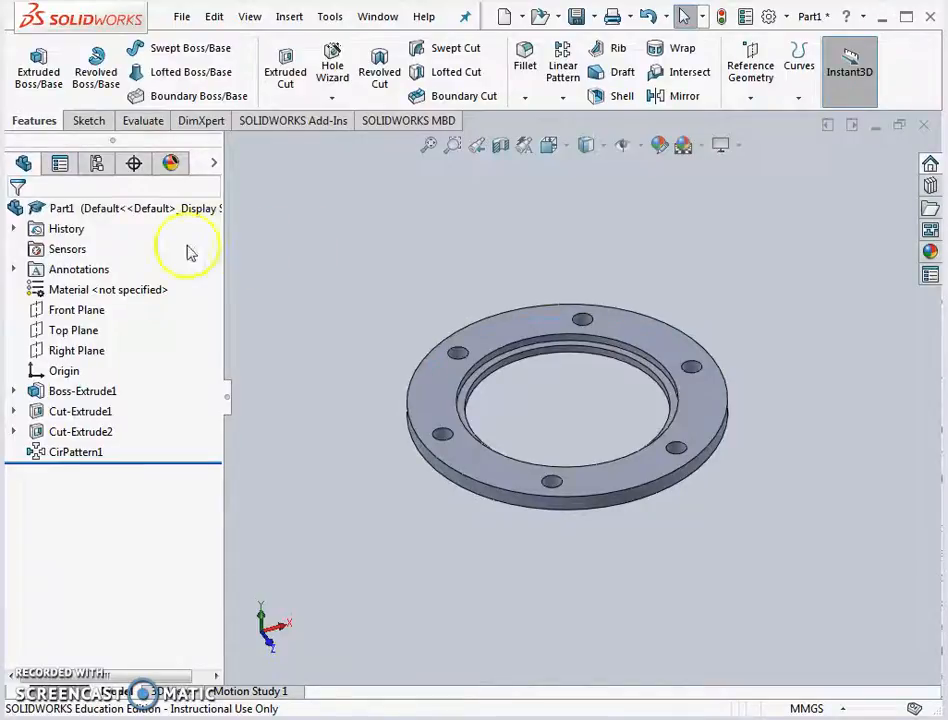
Assign Plain Carbon Steel as the part's material
click(83, 291)
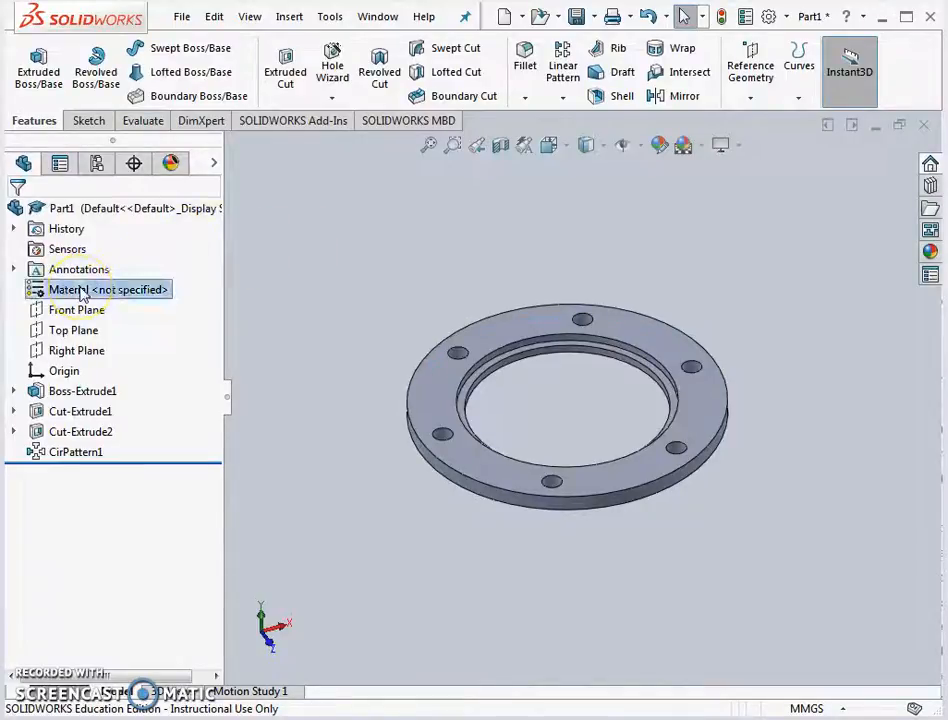
right_click(83, 289)
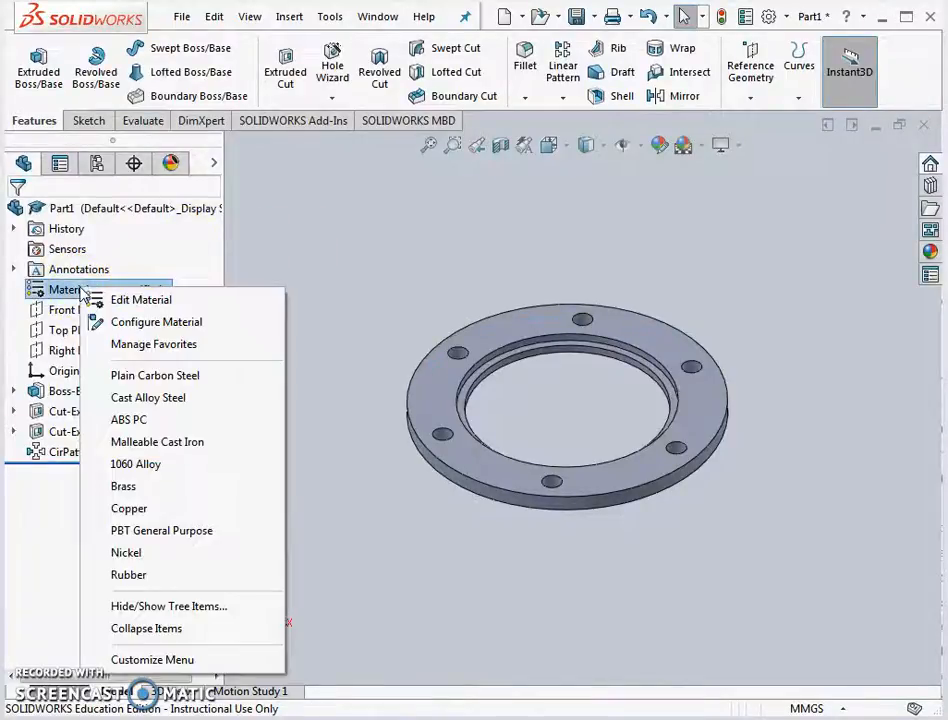
click(150, 378)
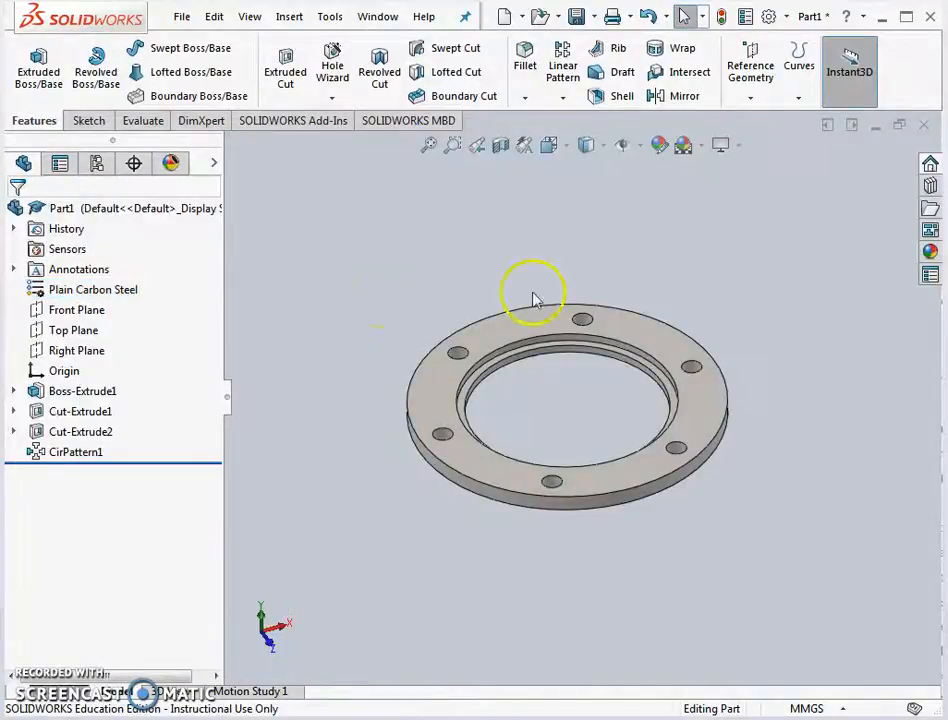
Change the whole part's appearance colour to orange from the standard swatches
scroll(575, 315, down, 2)
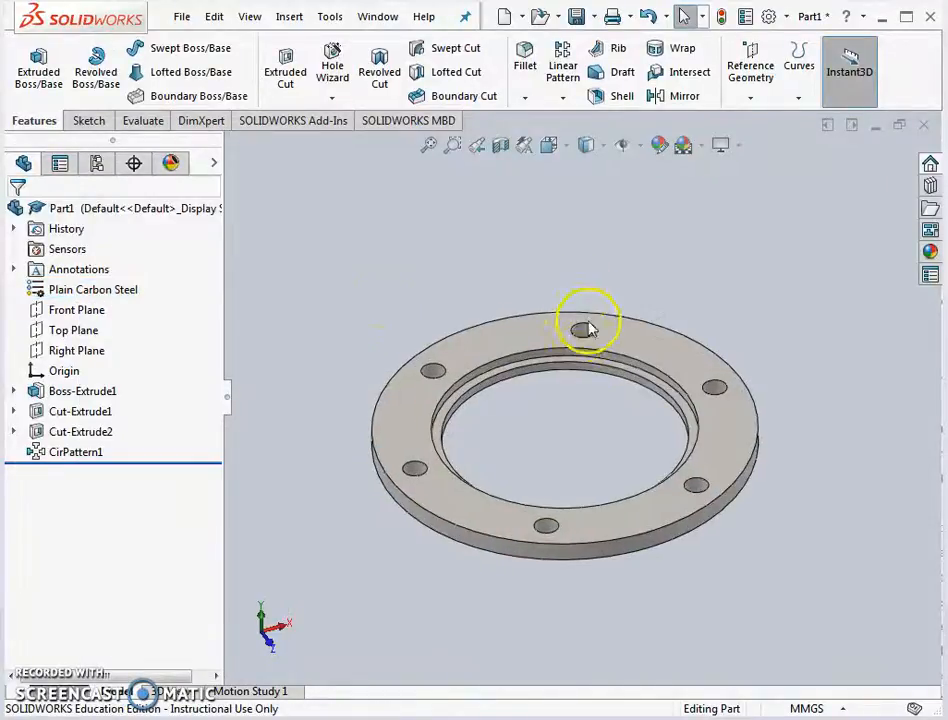
click(660, 147)
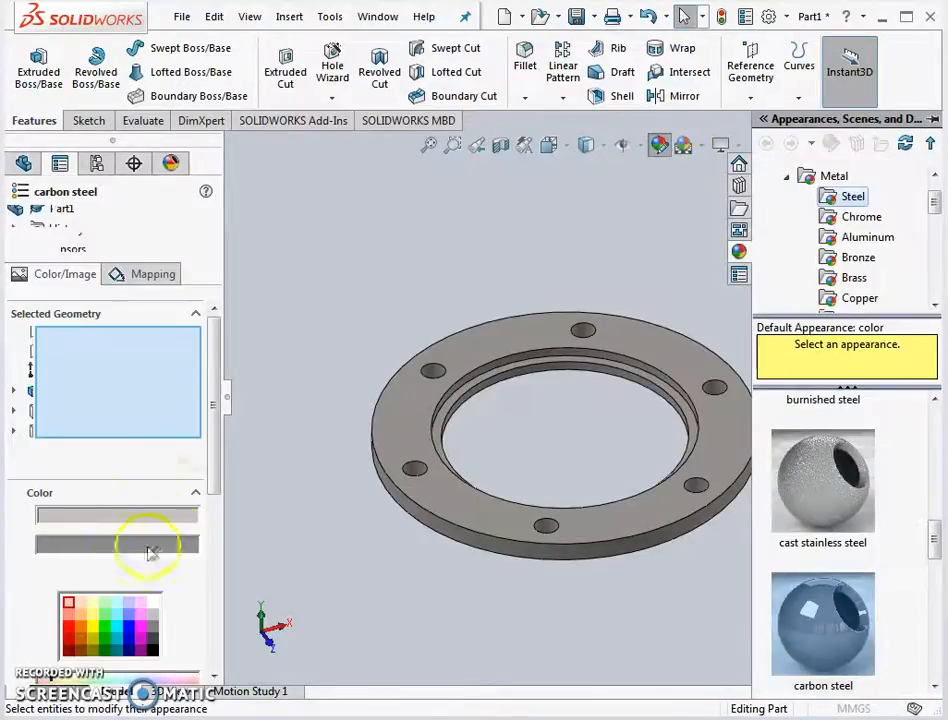
click(84, 632)
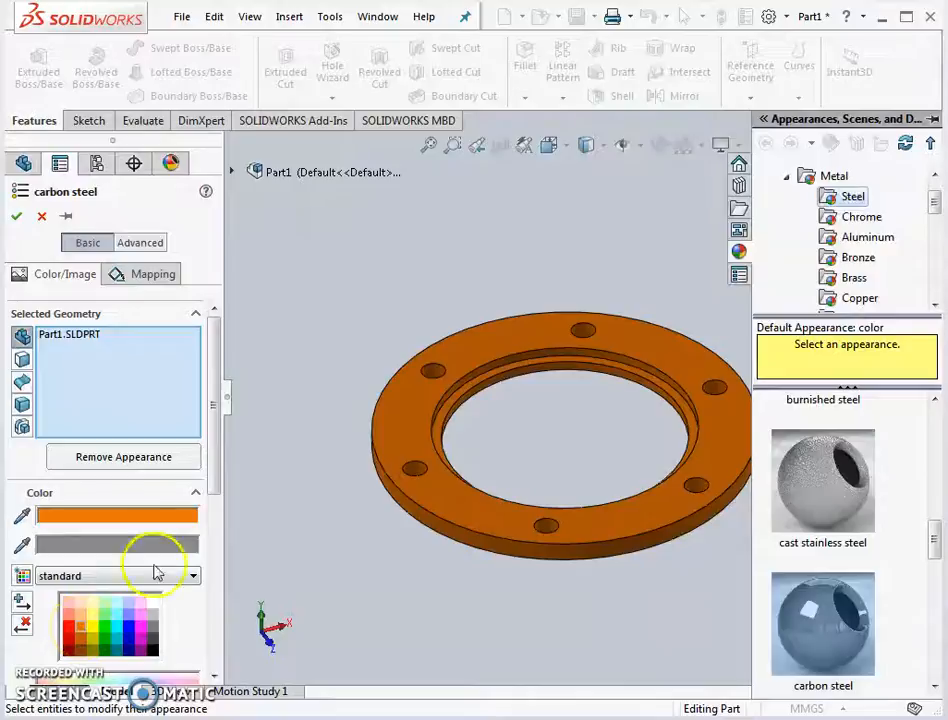
click(17, 216)
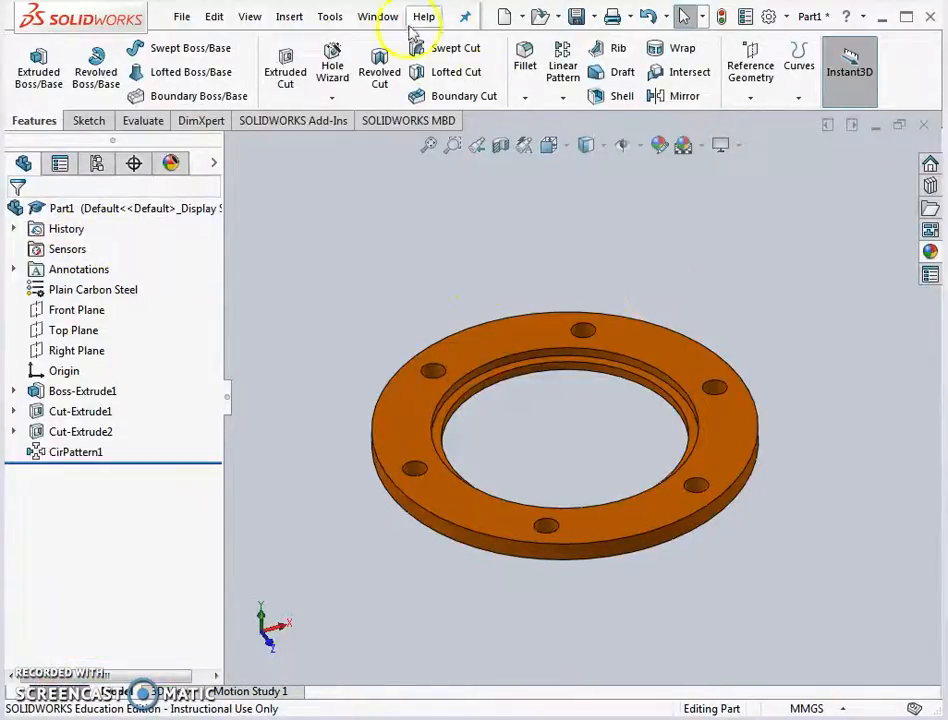
Start saving the part and create and open a folder named "night course 2017" one level above the cad-night folder
click(578, 18)
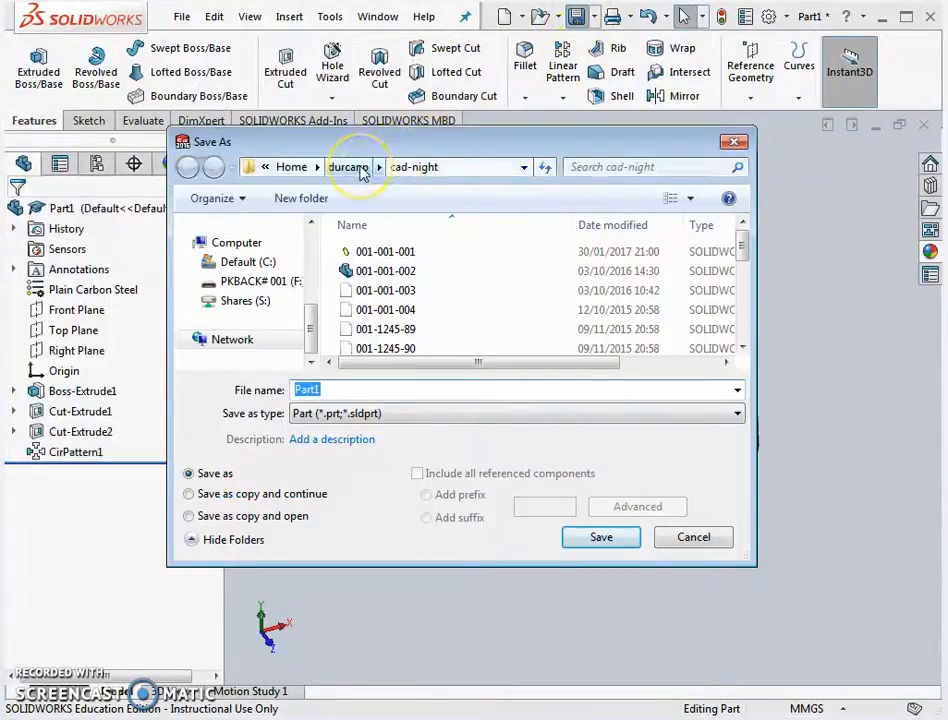
click(350, 167)
click(297, 200)
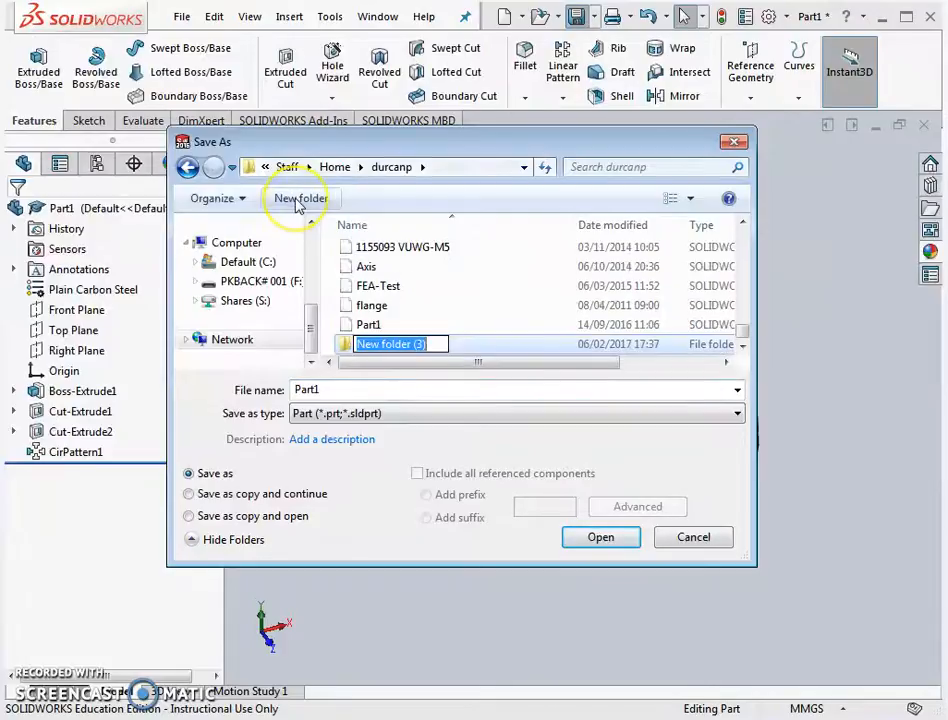
text(night)
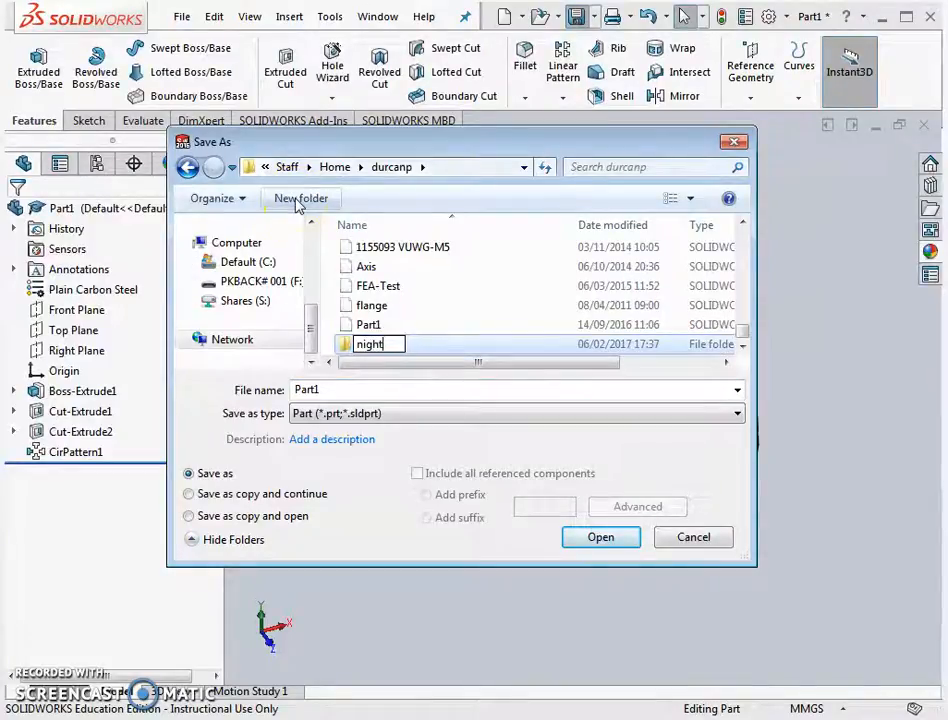
text( course)
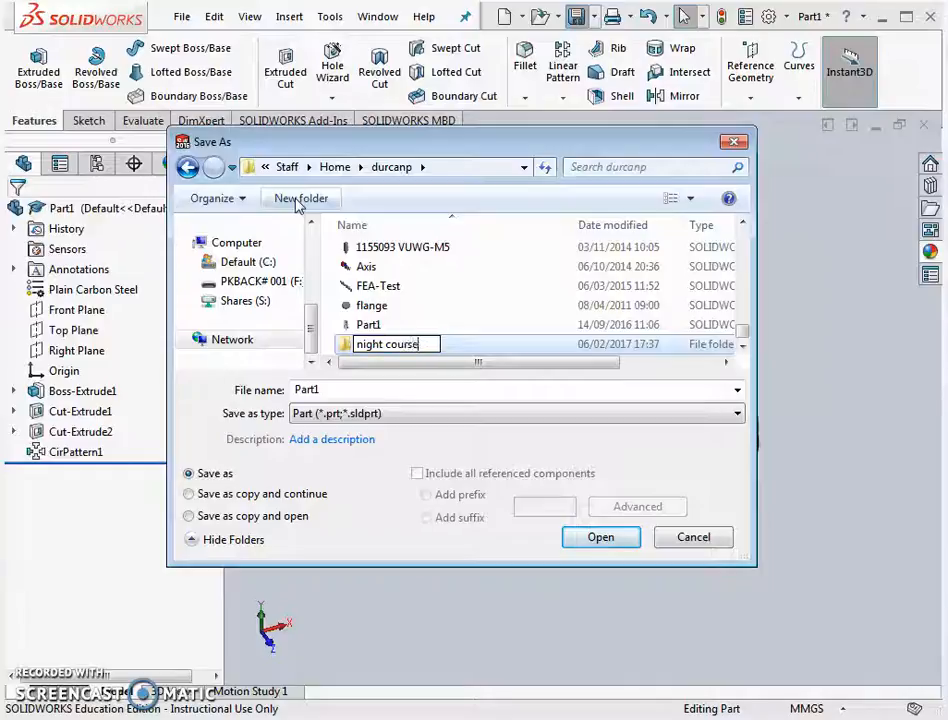
text( 2017)
click(373, 340)
double_click(413, 347)
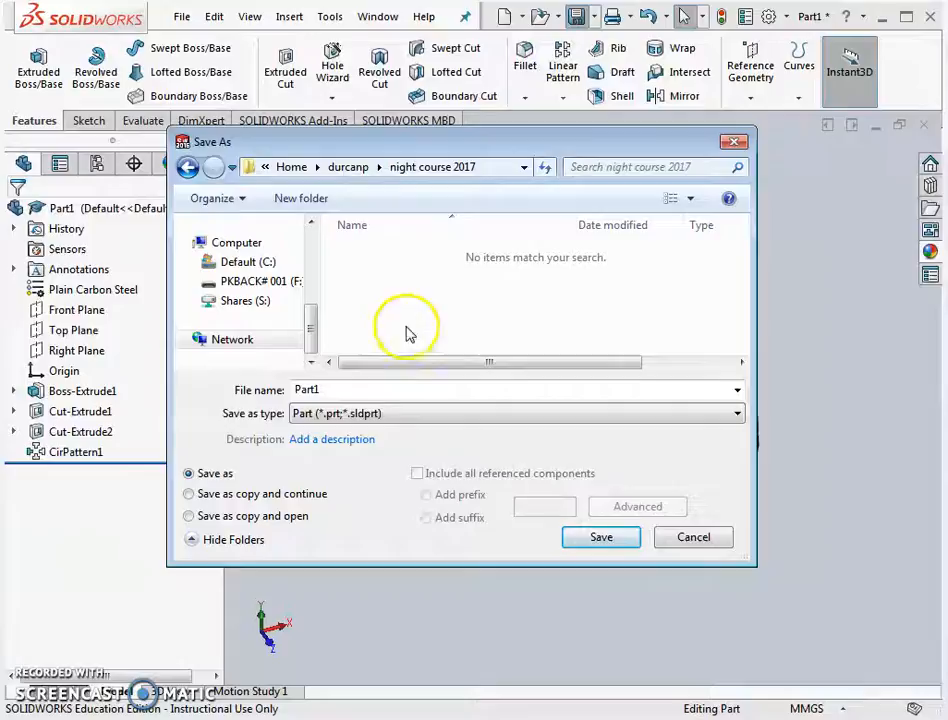
Enter the file name 001-001-001 and the description FLANGE, and try to save the part
double_click(326, 391)
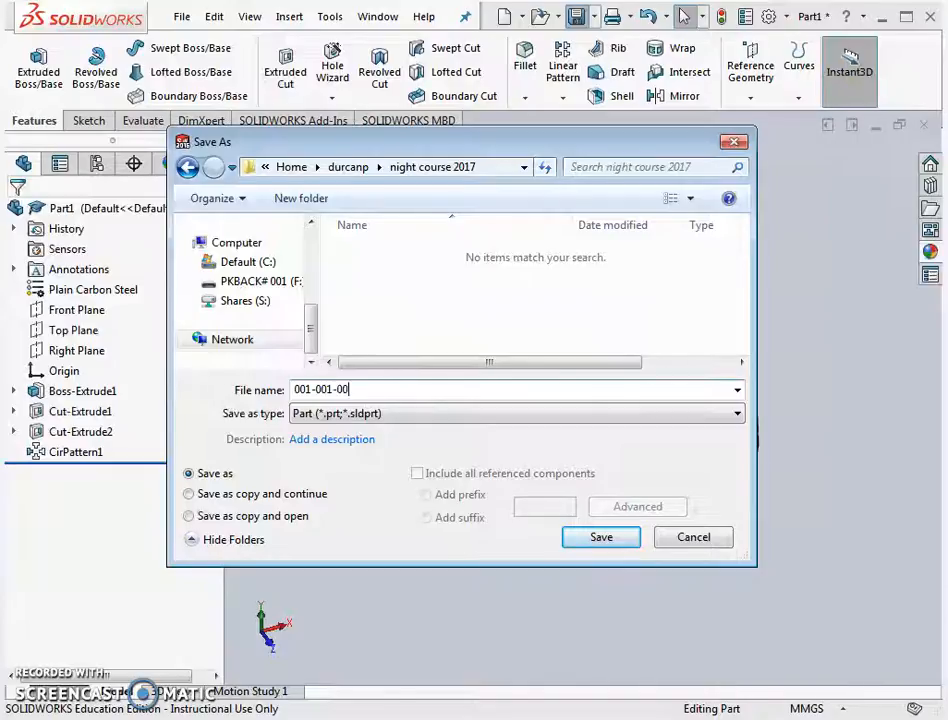
click(314, 440)
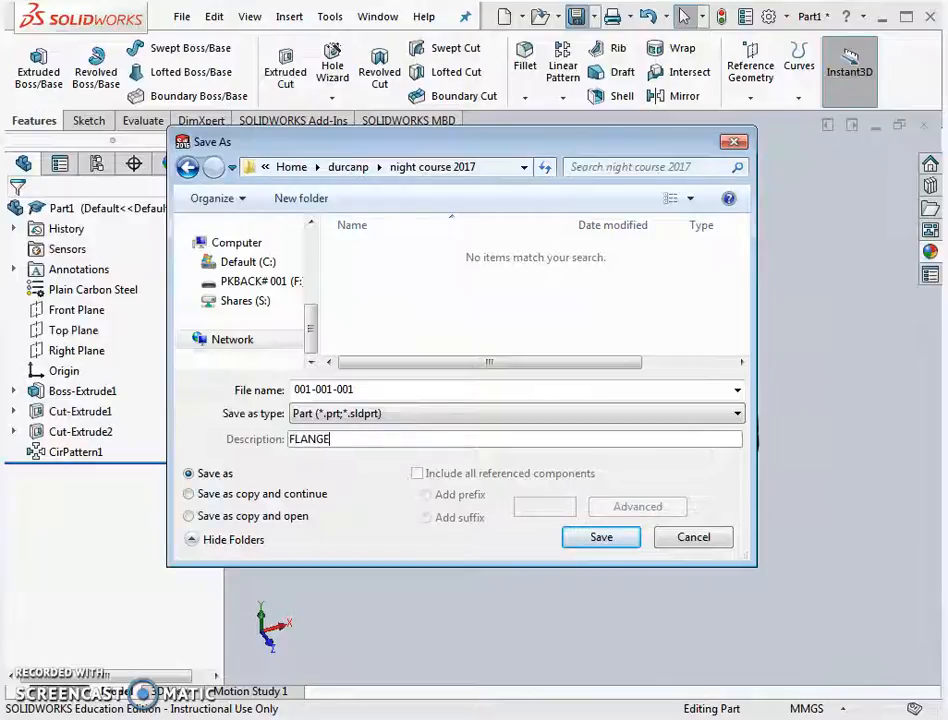
click(600, 538)
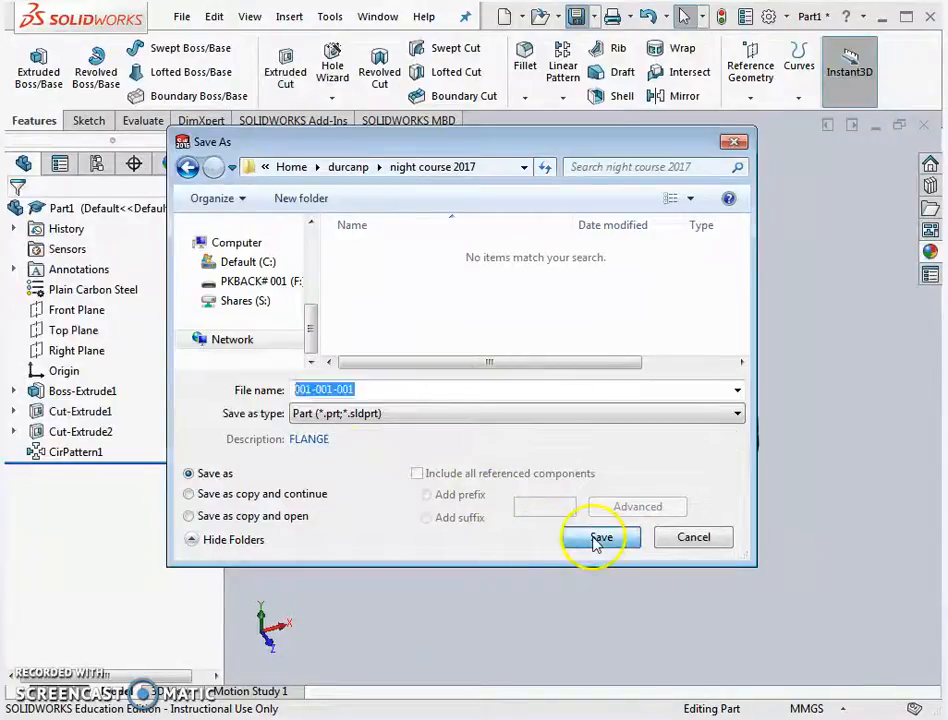
click(487, 379)
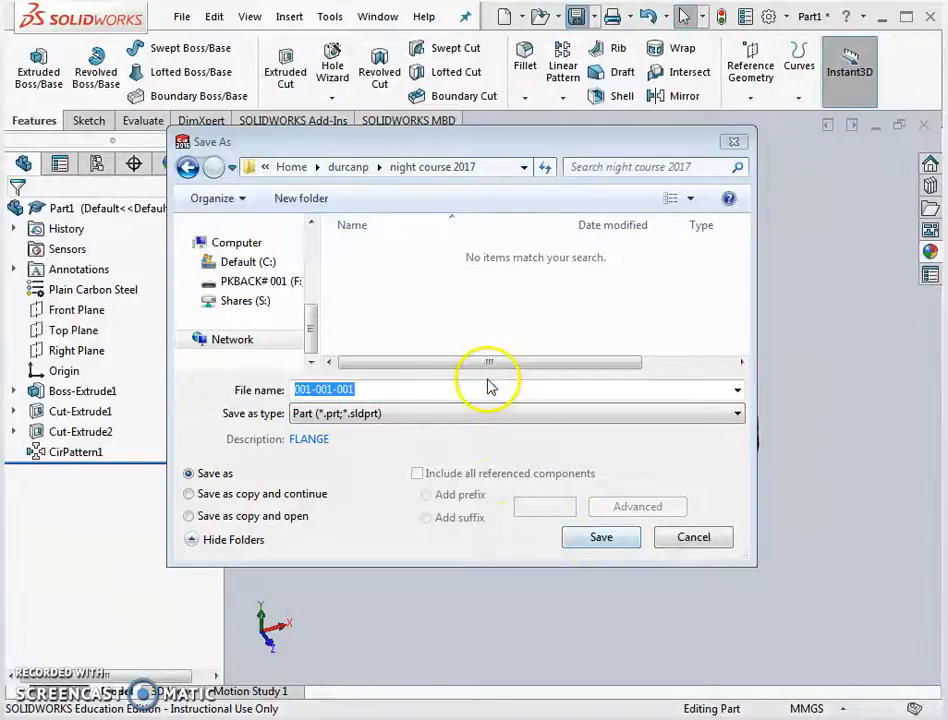
Change the file name to 001-002-001 and save the part in the night course 2017 folder
click(360, 389)
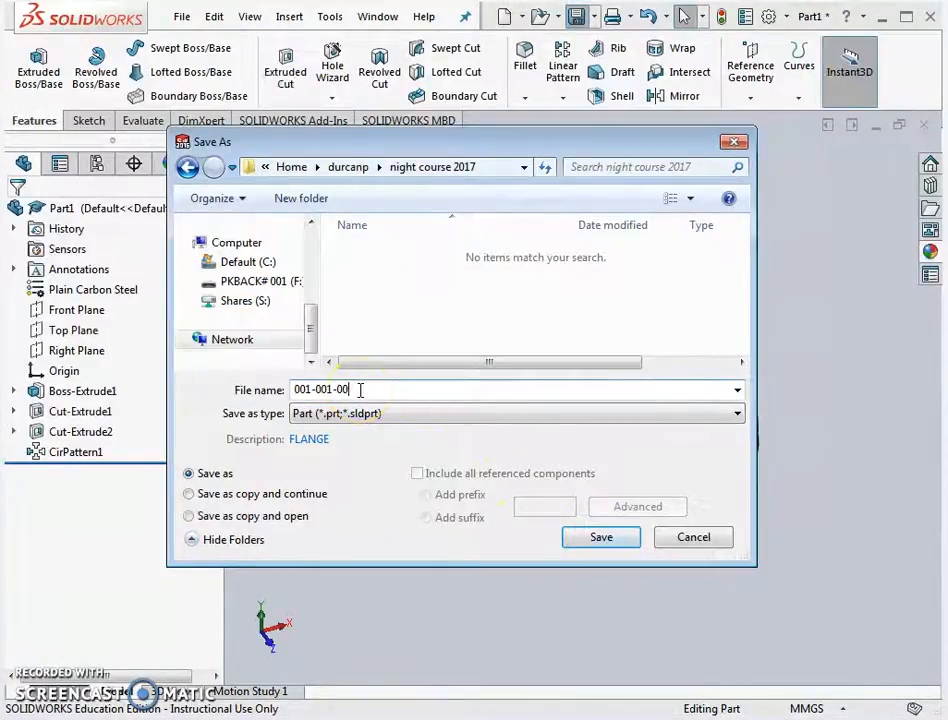
click(327, 389)
text(2)
click(376, 391)
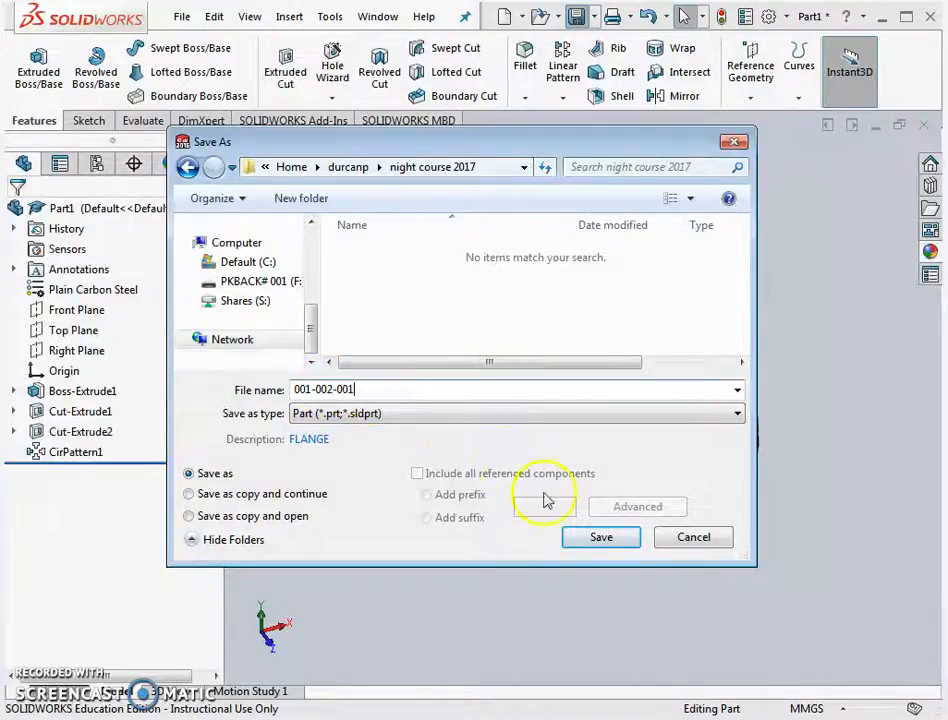
click(600, 538)
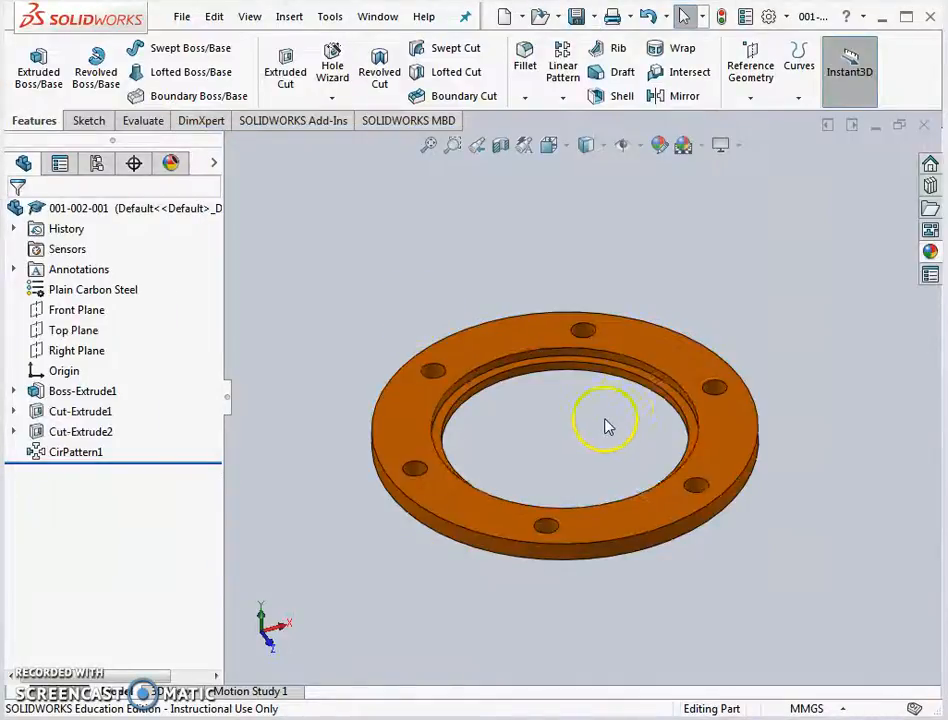
scroll(605, 425, down, 2)
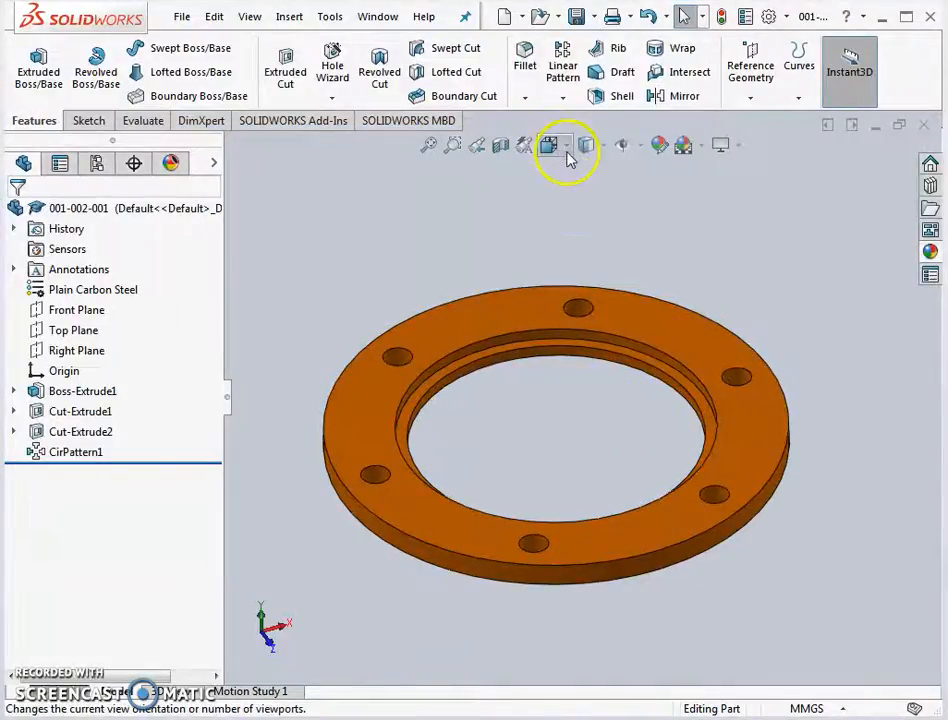